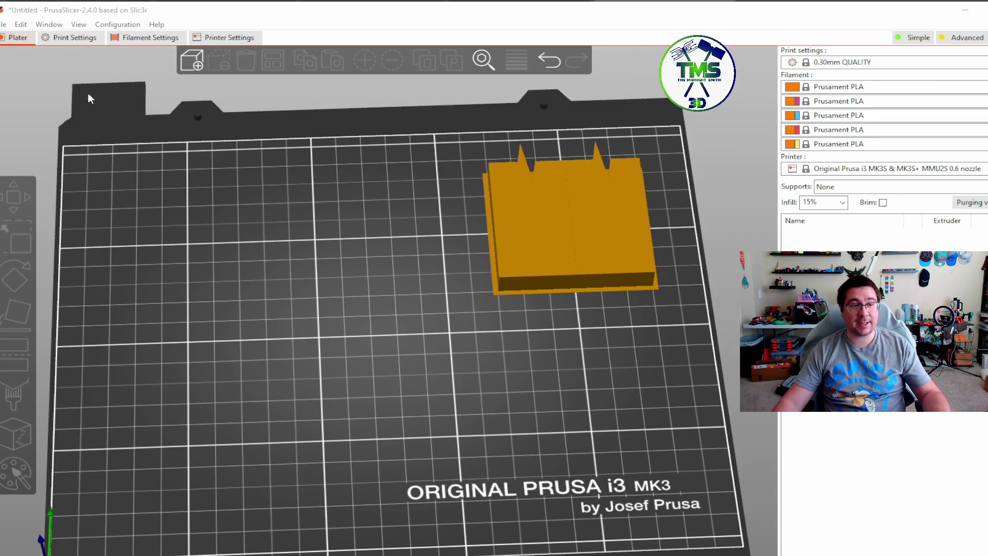
# - Check the PrusaSlicer version information from the Help menu
pyautogui.click(156, 24)
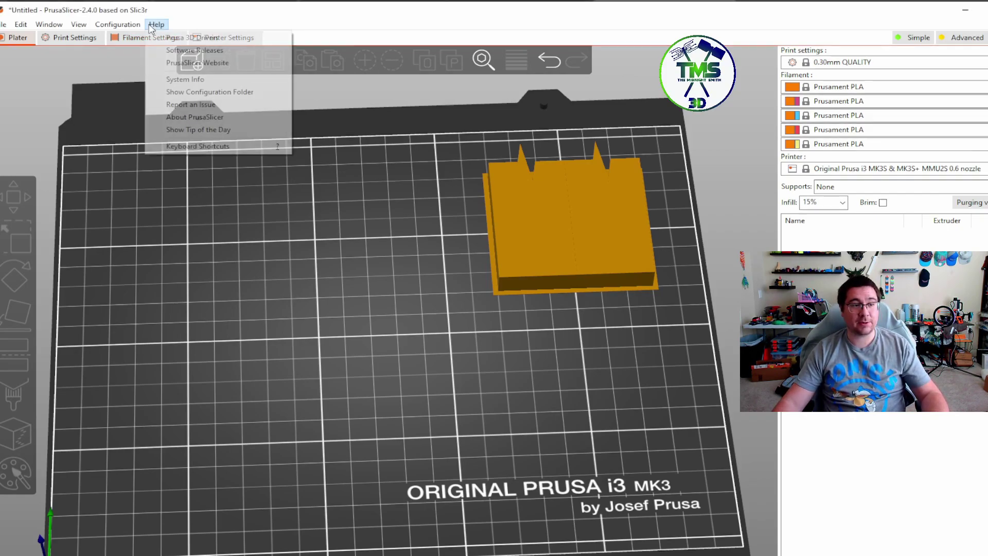
pyautogui.click(181, 117)
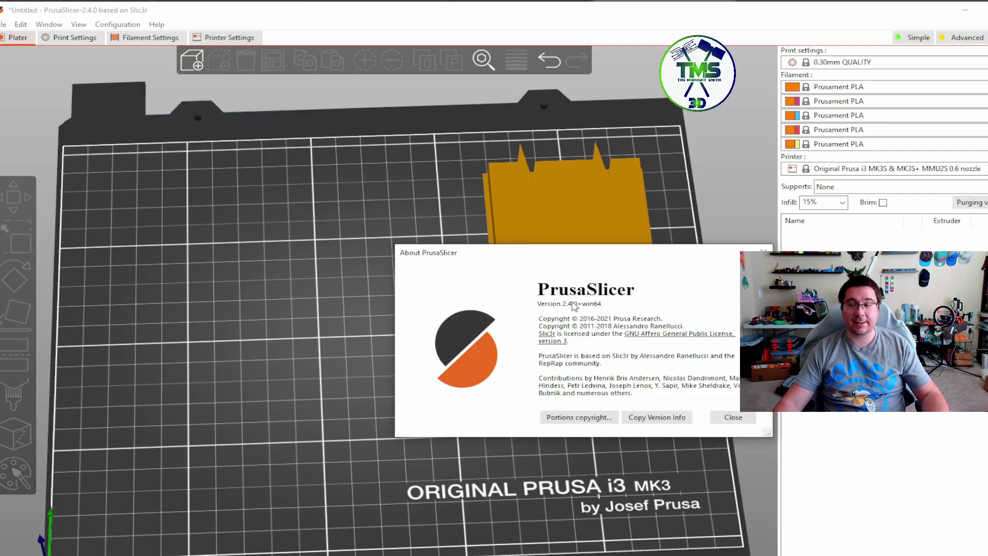
pyautogui.click(720, 418)
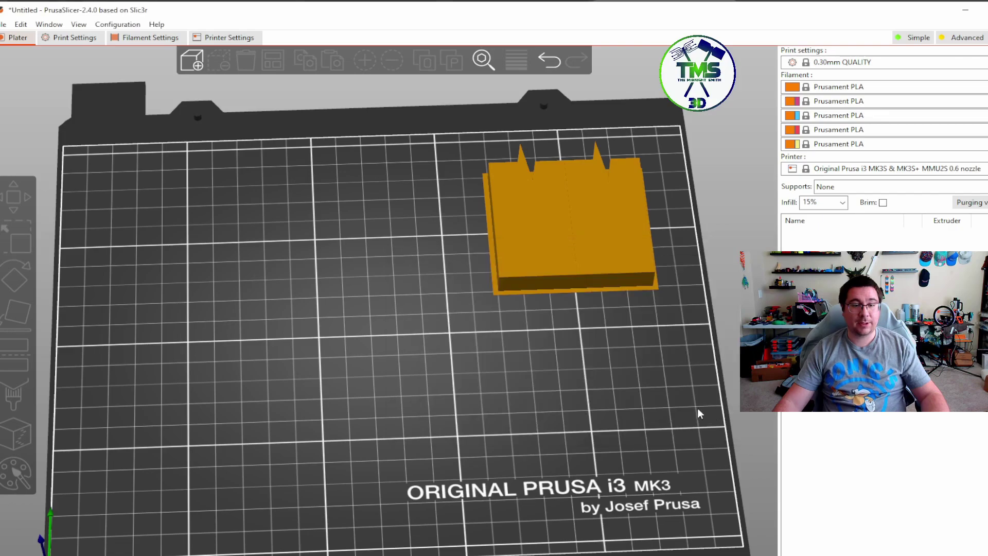
# - Import 20140205_Marvin_KeyChain.STL into the Shape Gallery as a custom shape
pyautogui.click(49, 25)
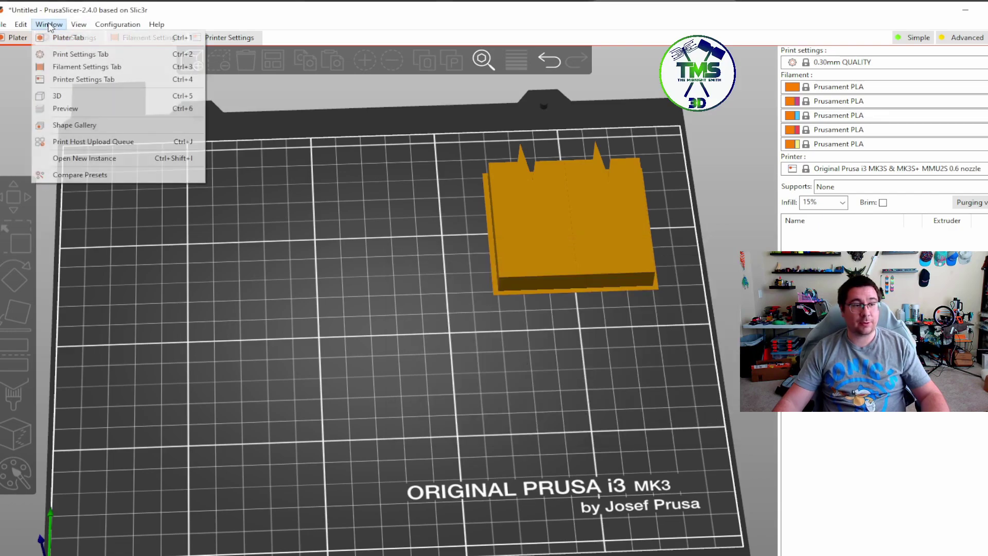
pyautogui.click(80, 127)
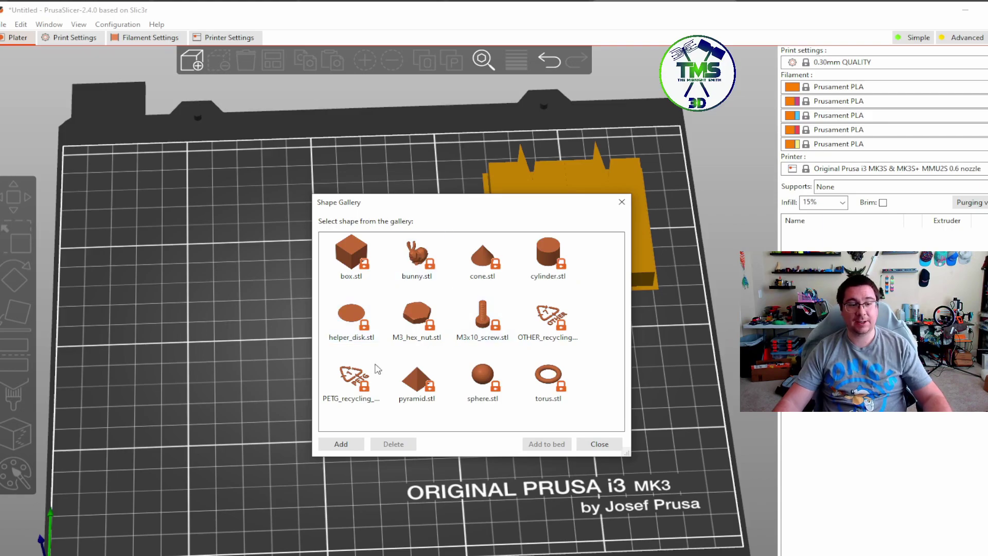
pyautogui.click(341, 445)
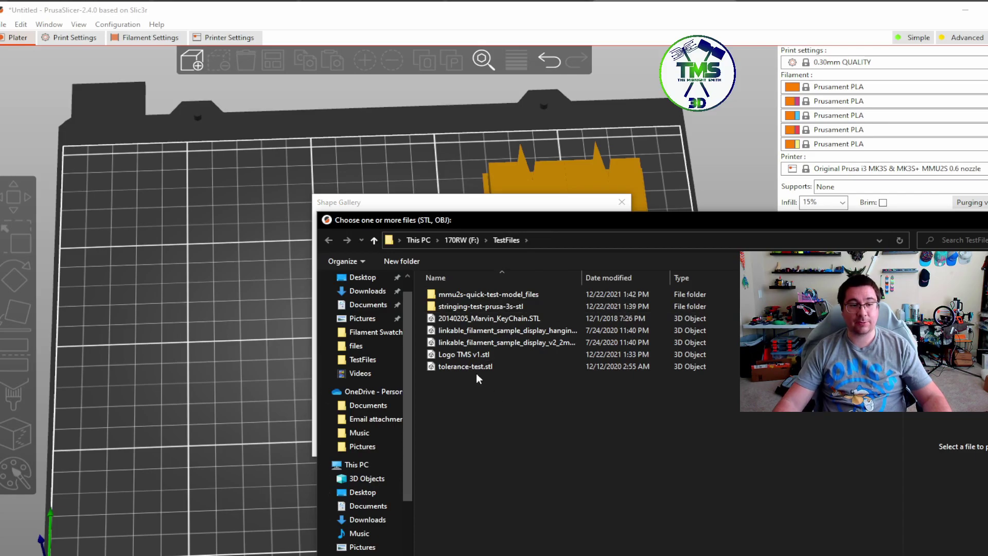
pyautogui.click(504, 320)
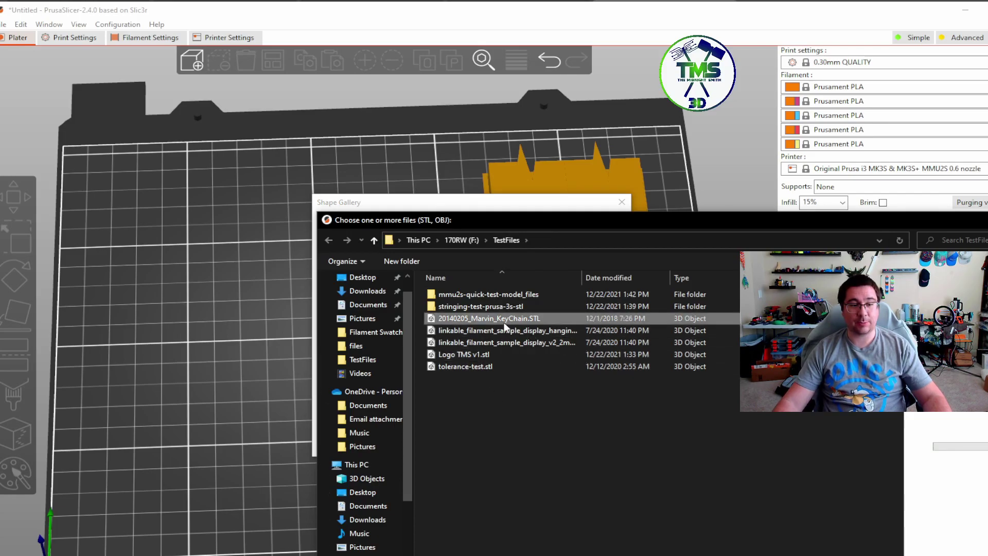
pyautogui.press('Return')
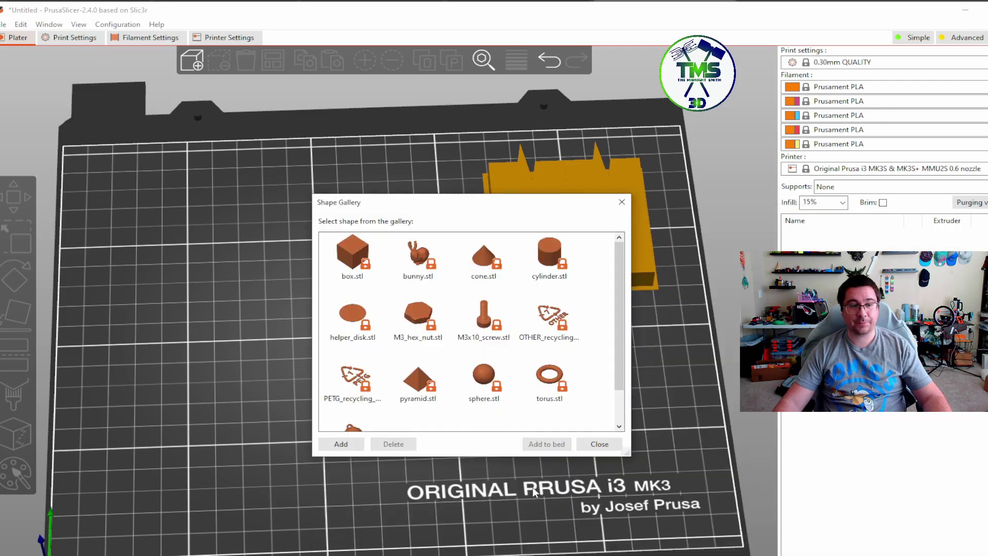
# - Place the new Marvin keychain shape on the bed beside the orange block
pyautogui.click(351, 400)
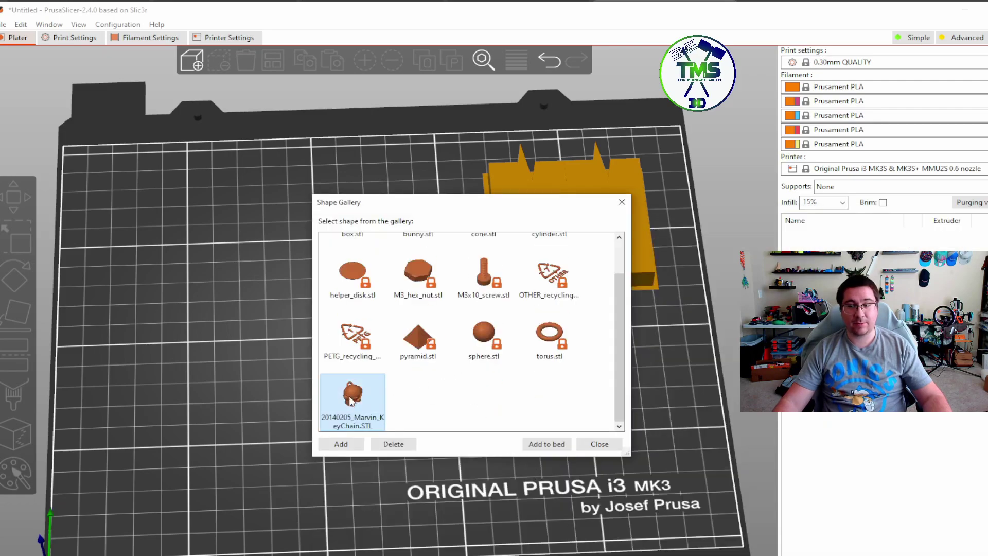
pyautogui.click(557, 444)
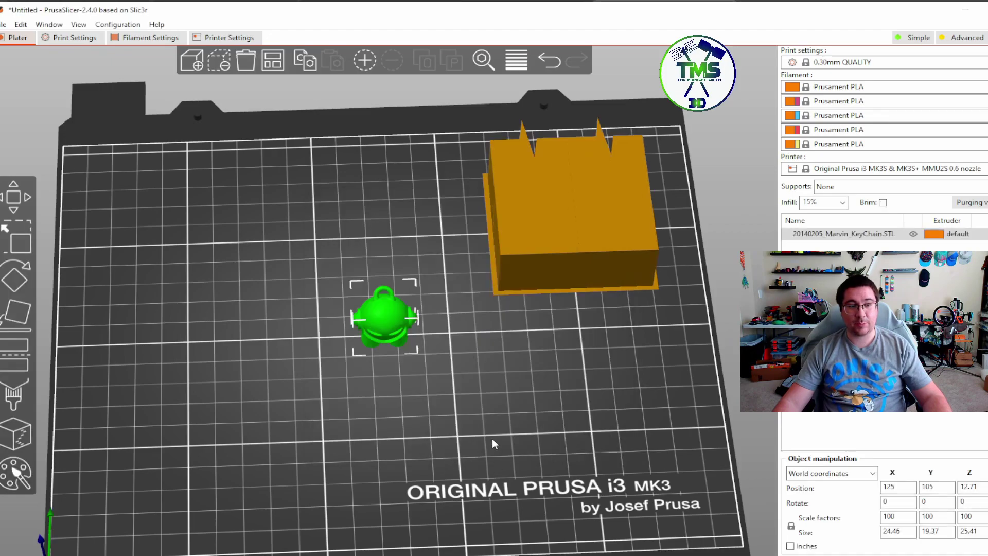
pyautogui.moveTo(493, 442); pyautogui.dragTo(495, 424)
pyautogui.click(495, 423)
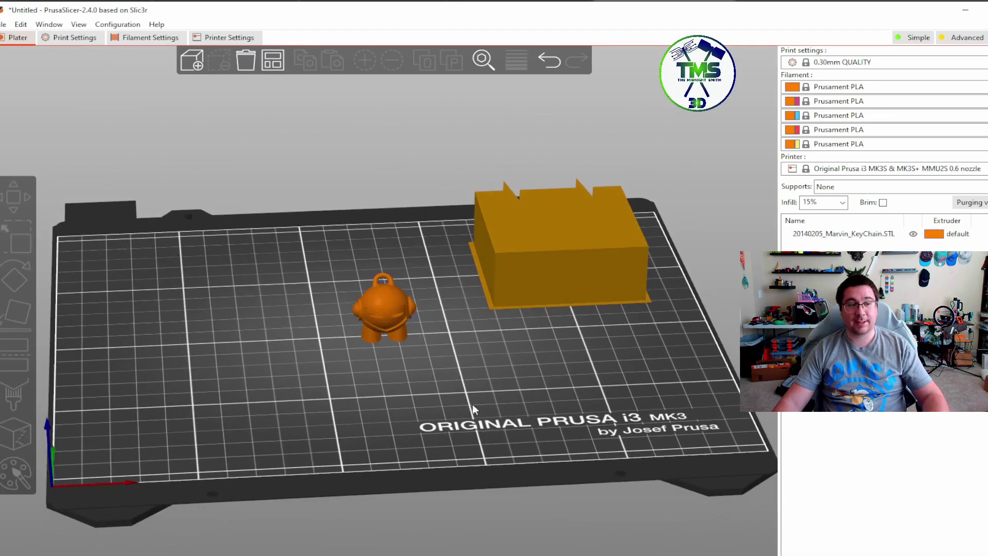
# - Delete the keychain from the bed and place it again from the Shape Gallery
pyautogui.click(385, 308)
pyautogui.press('Delete')
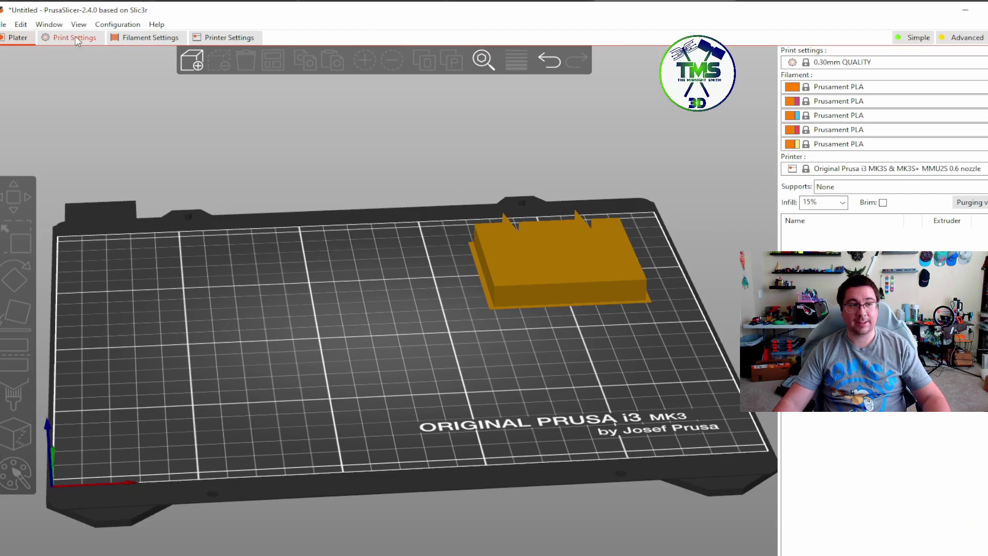
pyautogui.click(49, 24)
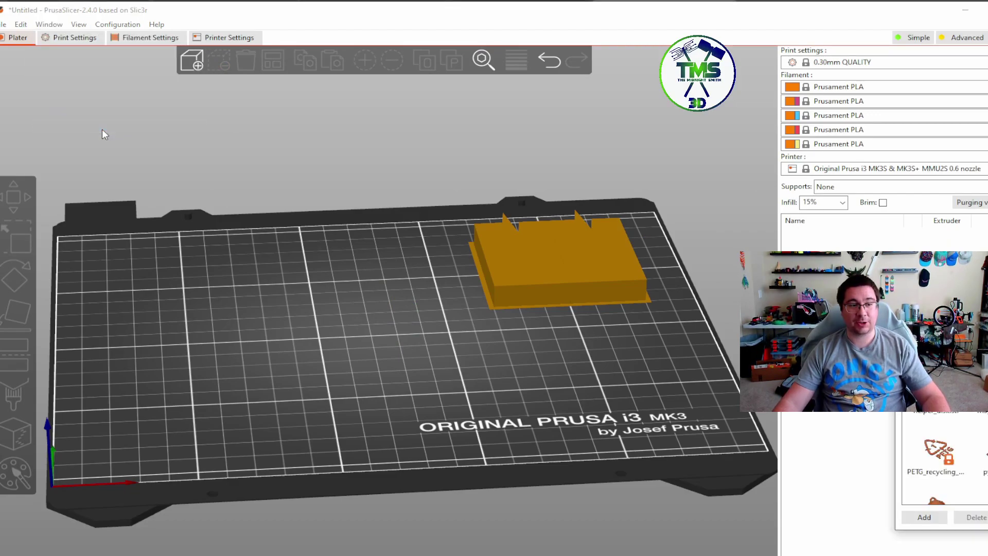
pyautogui.moveTo(926, 396); pyautogui.dragTo(297, 223)
pyautogui.scroll(-2, 340, 360)
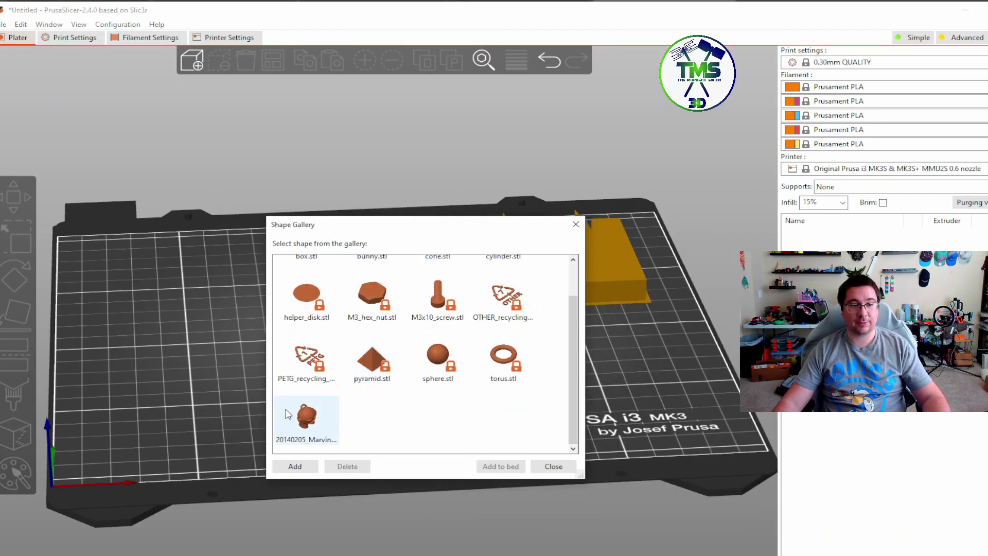
pyautogui.doubleClick(301, 409)
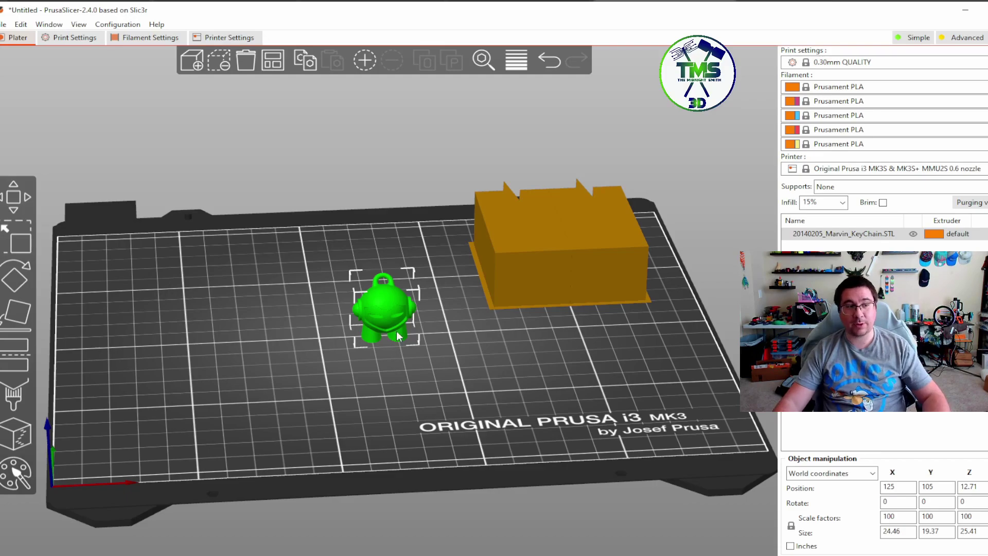
# - Move the keychain toward the bed's upper left, to X 61.82, Y 143.71
pyautogui.moveTo(412, 323); pyautogui.dragTo(569, 417)
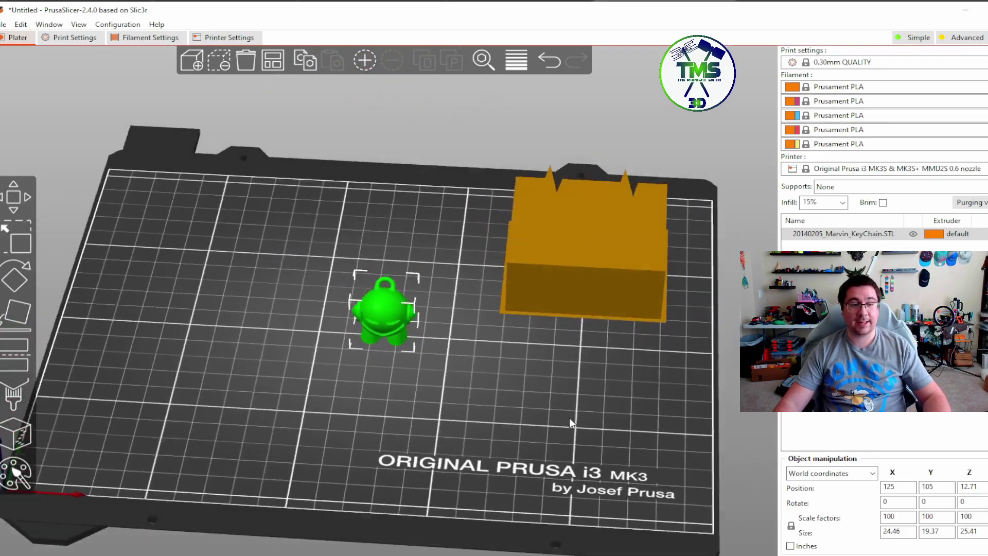
pyautogui.moveTo(372, 299); pyautogui.dragTo(220, 252)
pyautogui.moveTo(393, 343); pyautogui.dragTo(307, 298)
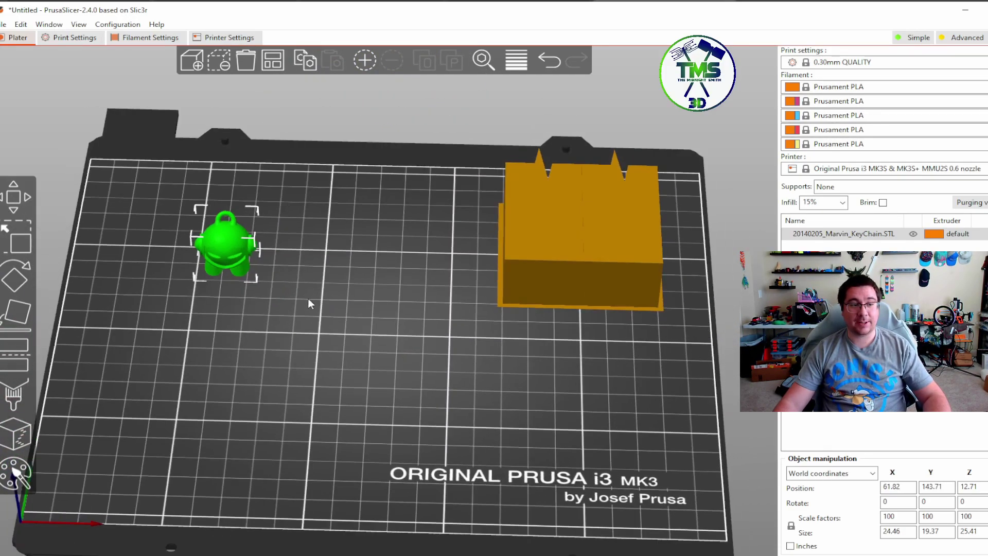
pyautogui.click(221, 66)
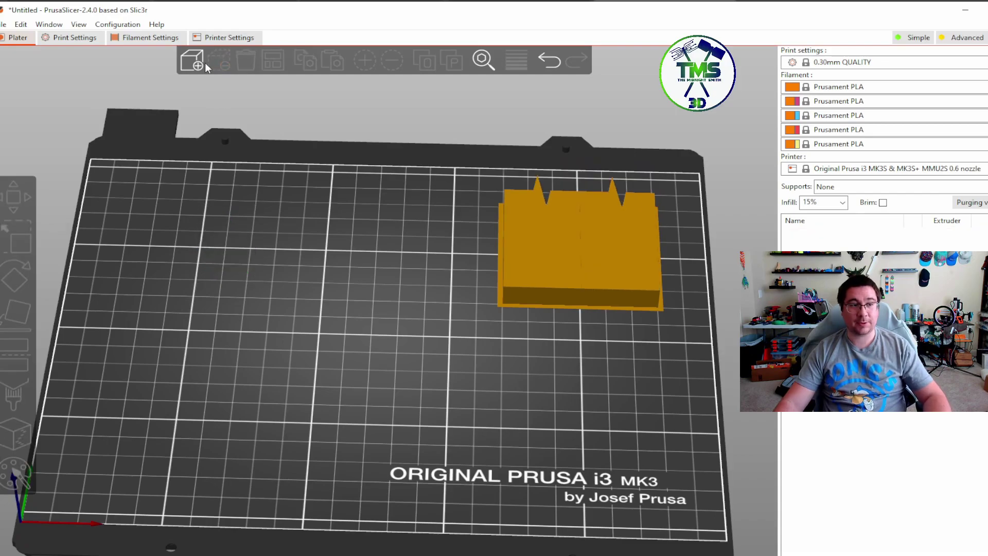
pyautogui.click(196, 62)
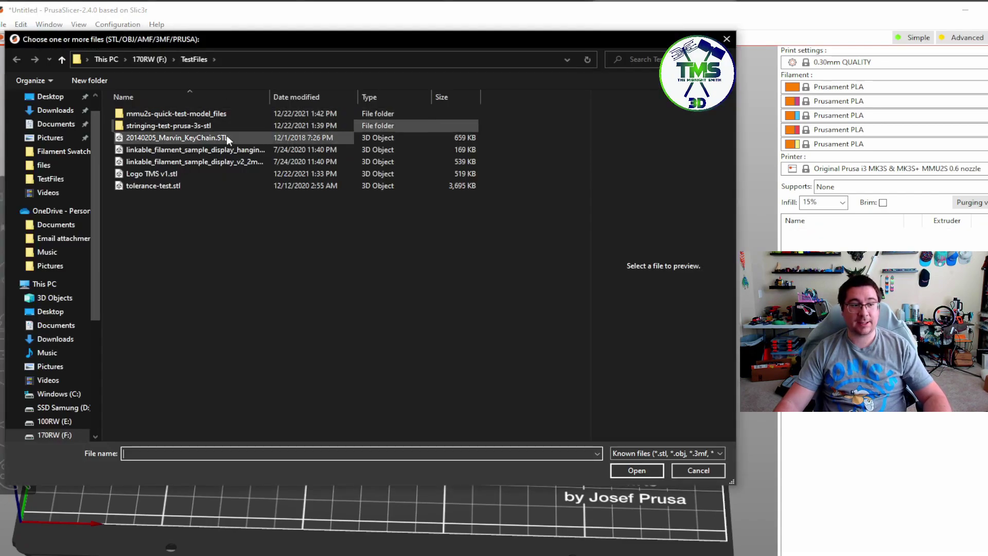
pyautogui.doubleClick(175, 125)
pyautogui.click(165, 114)
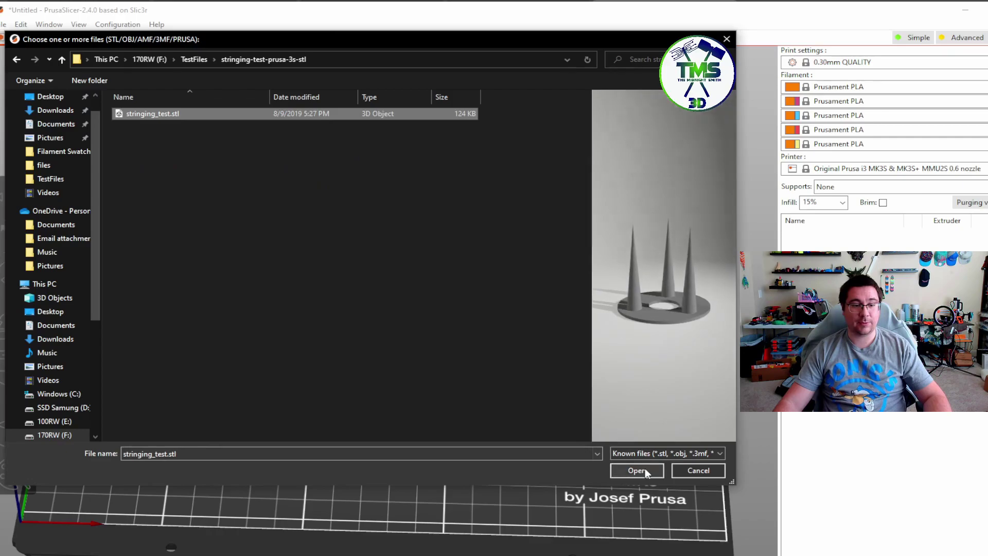
pyautogui.click(641, 470)
pyautogui.moveTo(433, 346); pyautogui.dragTo(511, 380)
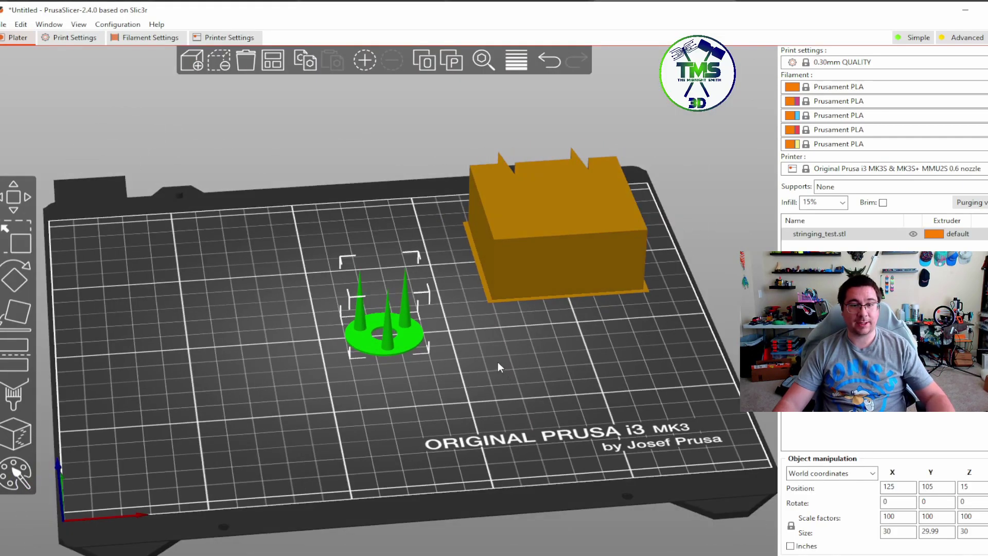
pyautogui.click(218, 62)
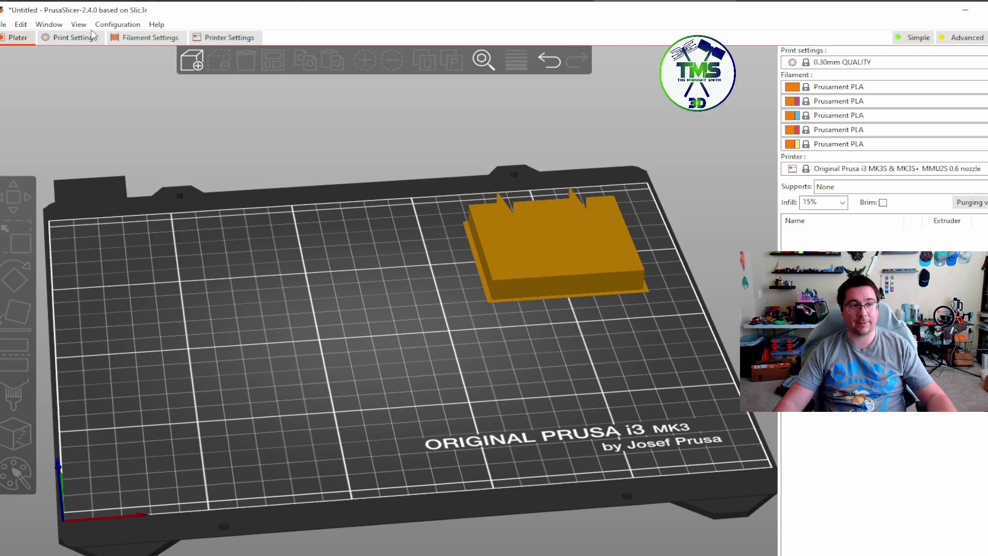
# - Add stringing_test.stl to the Shape Gallery and place it on the bed
pyautogui.click(49, 24)
pyautogui.click(83, 125)
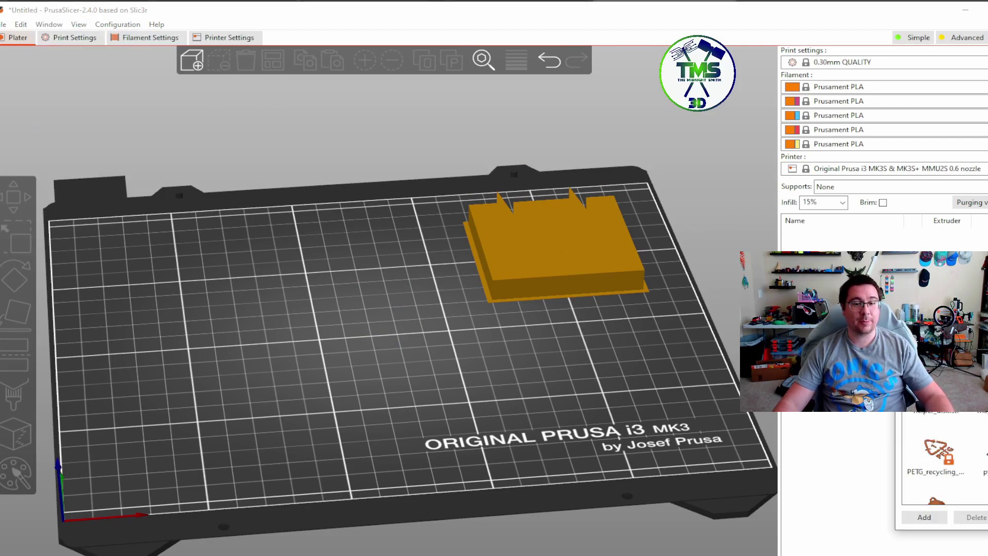
pyautogui.click(341, 474)
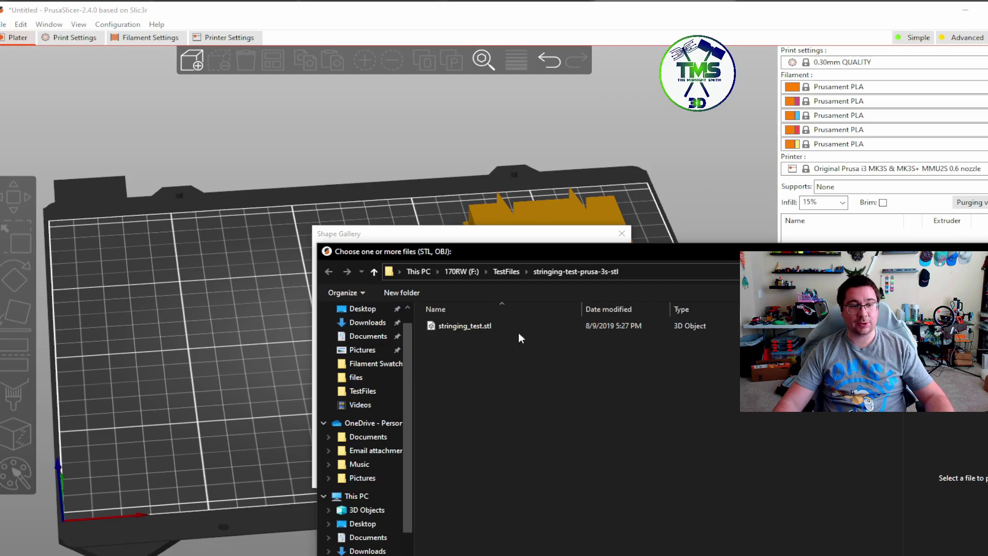
pyautogui.click(489, 326)
pyautogui.doubleClick(489, 326)
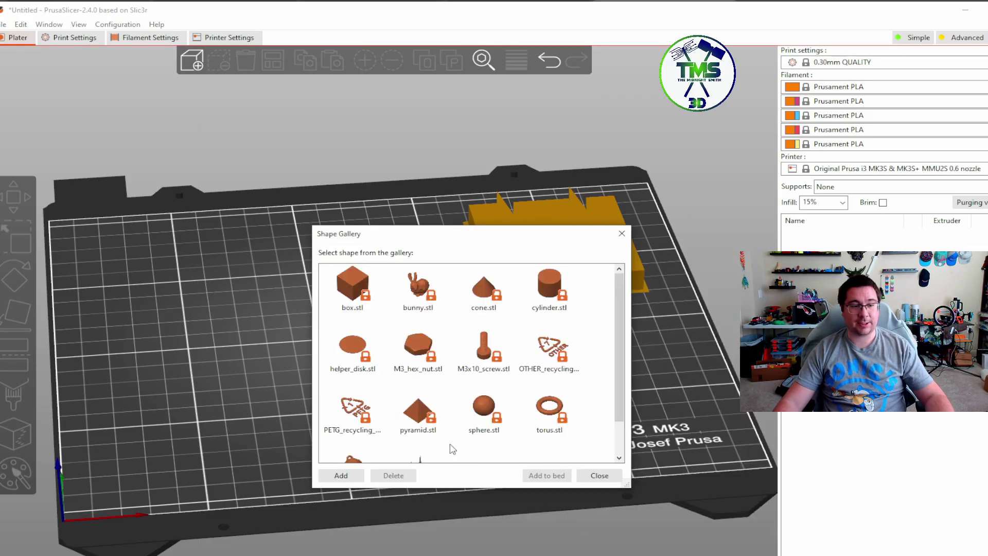
pyautogui.doubleClick(425, 440)
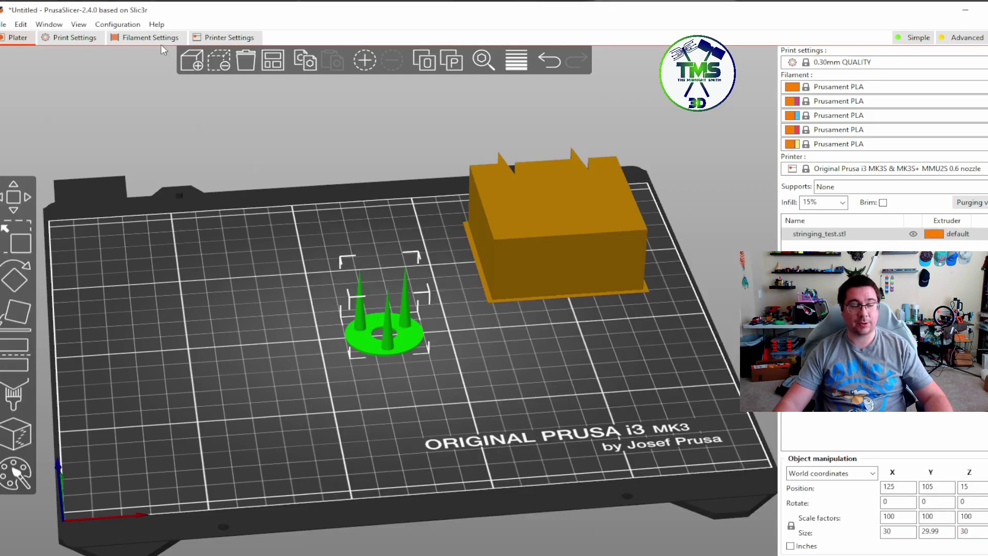
# - Place the Marvin keychain from the Shape Gallery onto the bed center
pyautogui.click(49, 24)
pyautogui.click(77, 125)
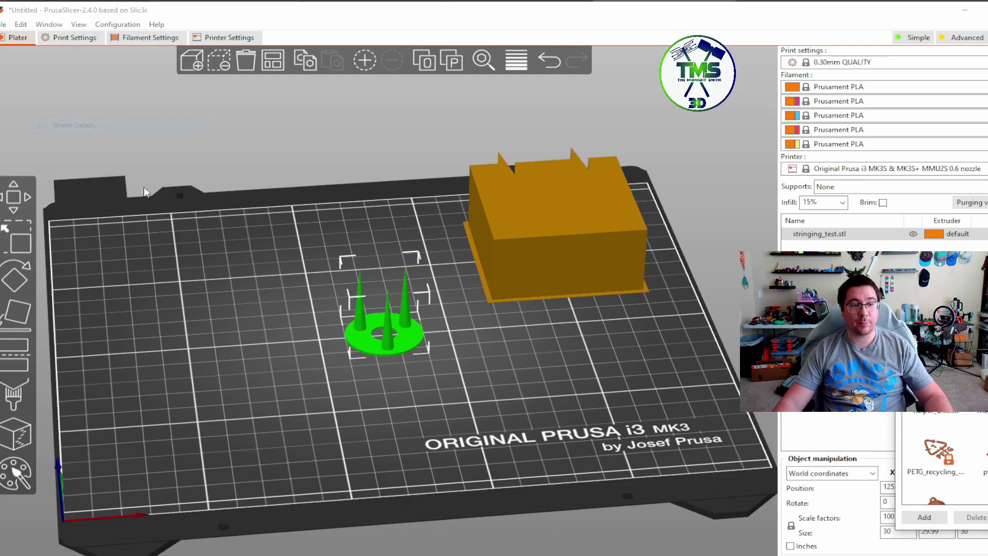
pyautogui.moveTo(943, 272); pyautogui.dragTo(243, 214)
pyautogui.scroll(-2, 231, 406)
pyautogui.click(232, 412)
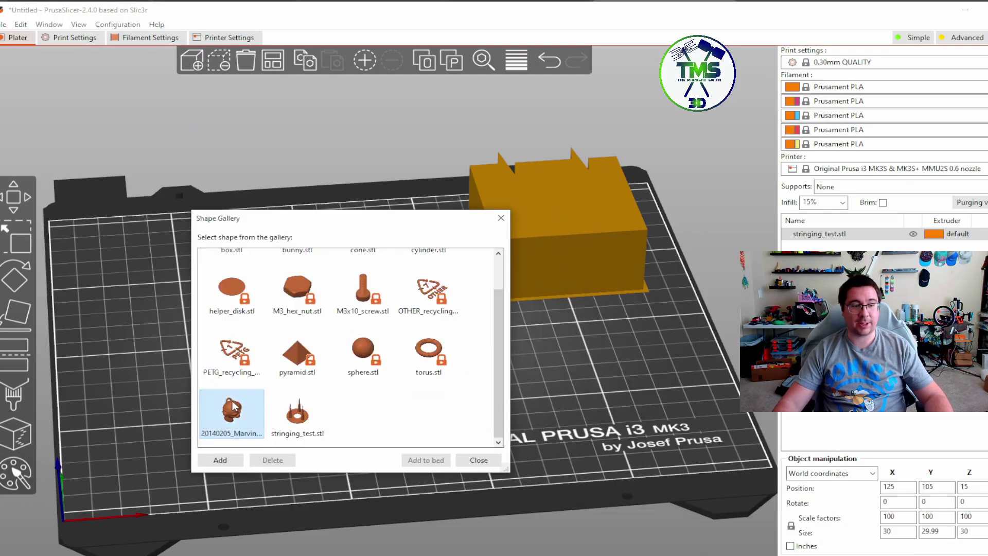
pyautogui.click(430, 463)
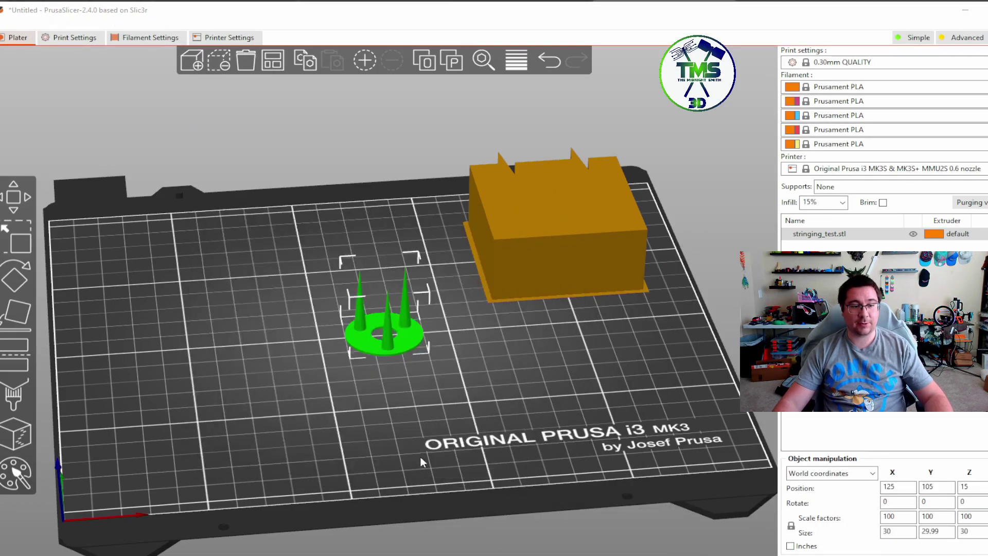
# - Auto-arrange the keychain and stringing test, then slice: 26m print, 5.36 g filament
pyautogui.click(283, 60)
pyautogui.press('Tab')
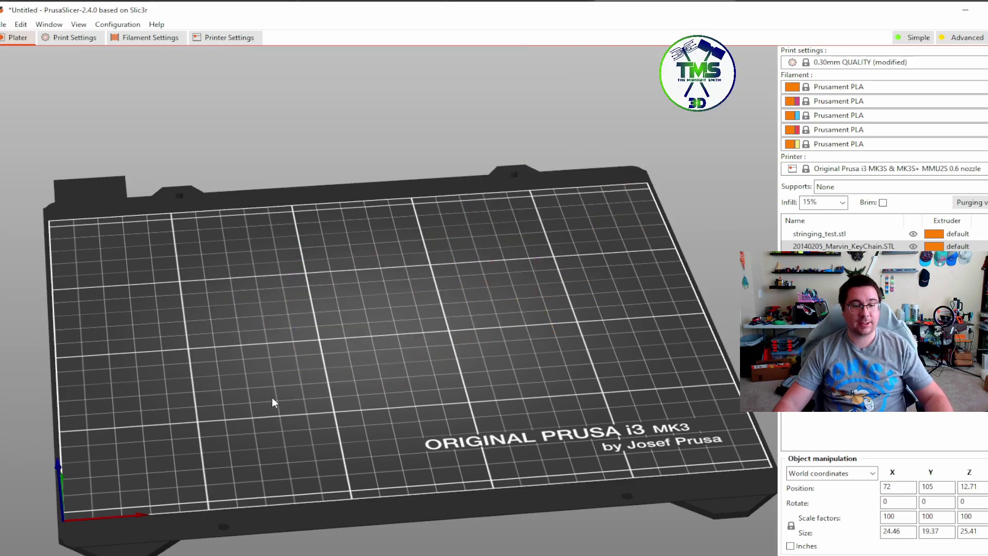
pyautogui.scroll(3, 371, 412)
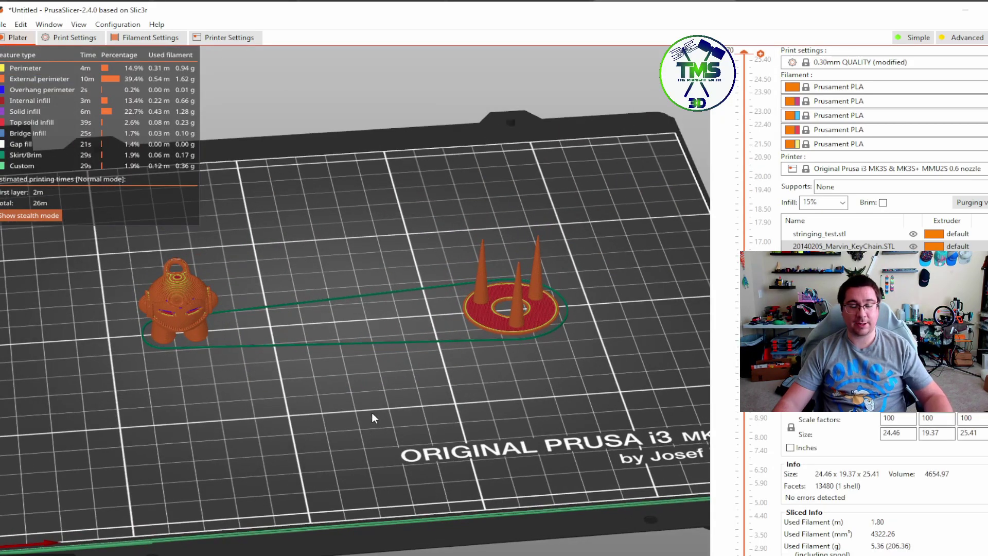
pyautogui.scroll(-2, 372, 412)
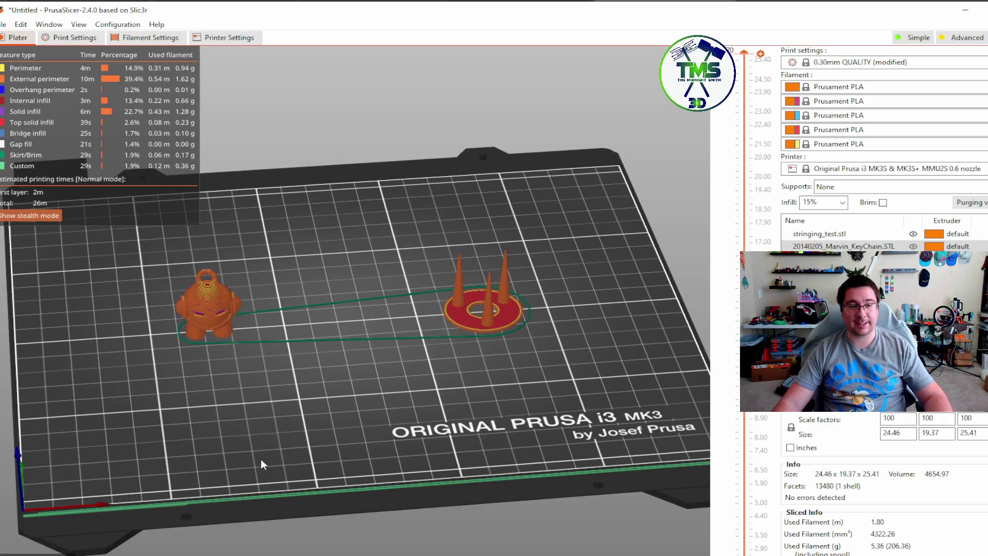
pyautogui.press('Tab')
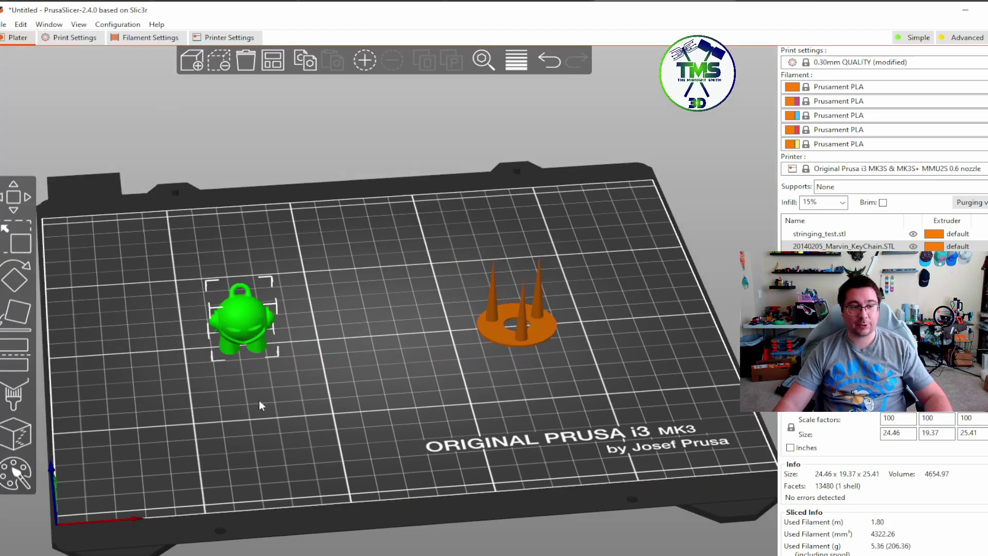
# - Clear the bed and import 1.stl–5.stl from mmu2s-quick-test-model_files into the Shape Gallery
pyautogui.click(251, 60)
pyautogui.click(48, 27)
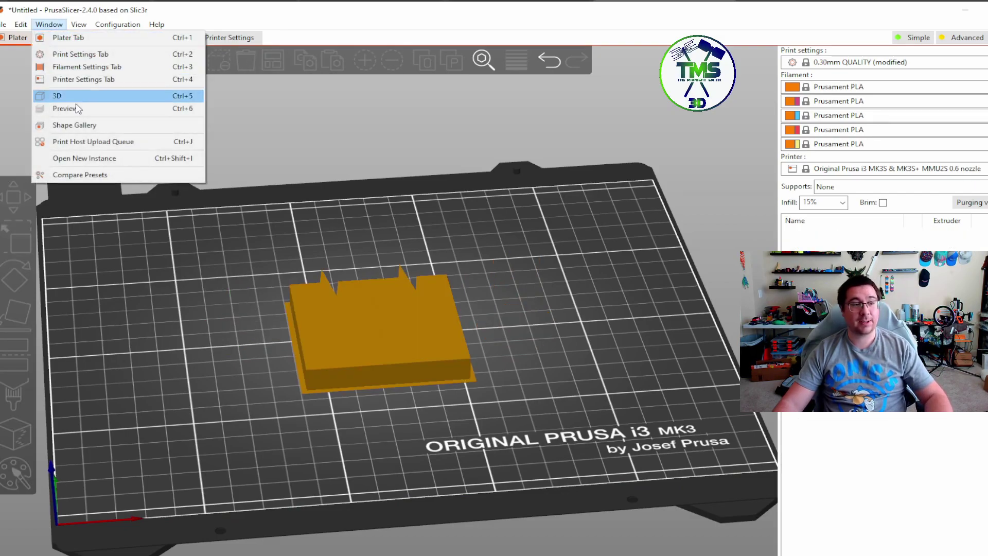
pyautogui.click(78, 126)
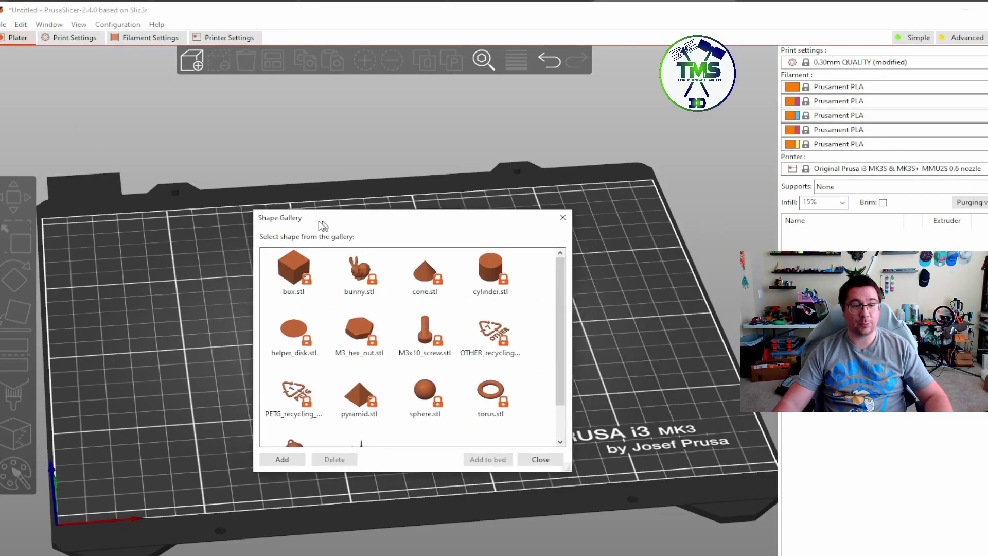
pyautogui.click(254, 455)
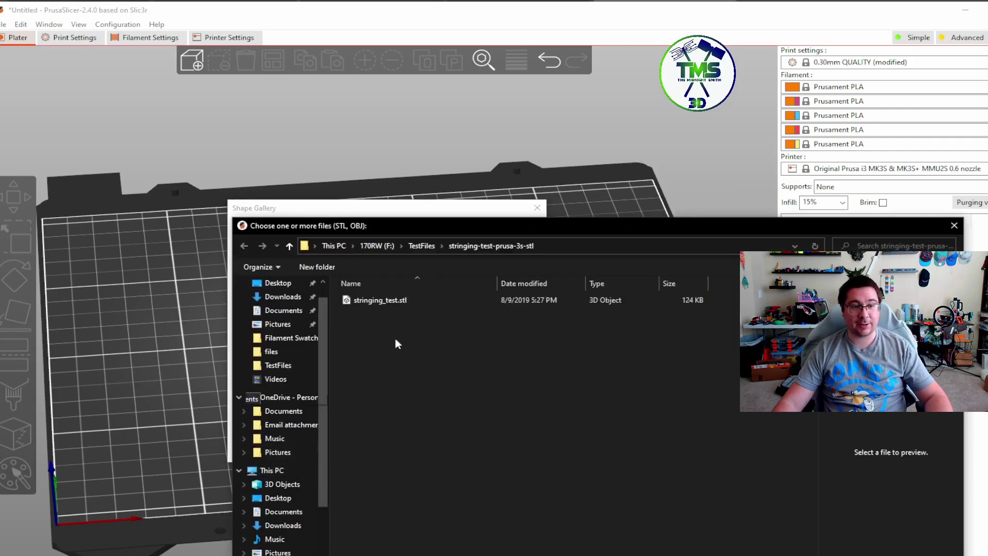
pyautogui.click(419, 244)
pyautogui.doubleClick(390, 301)
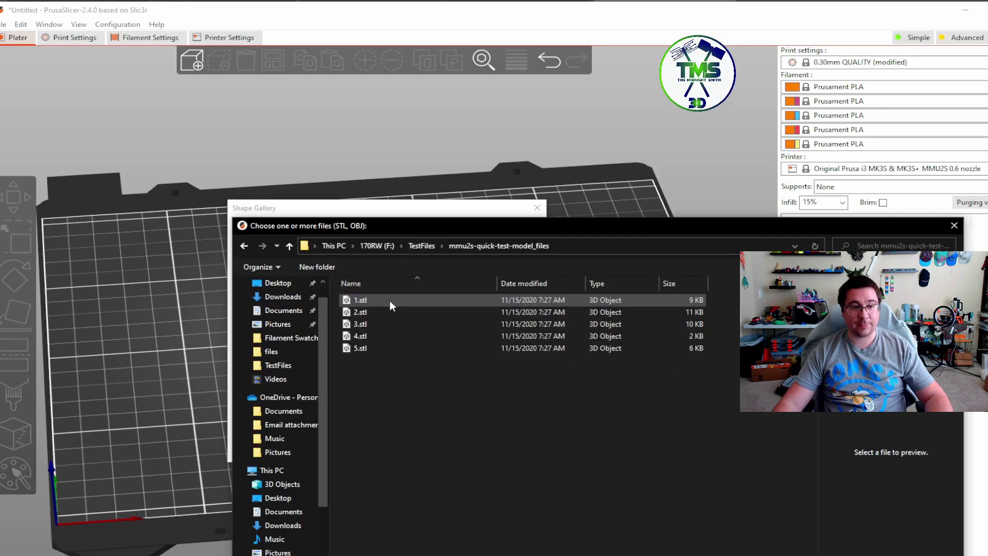
pyautogui.moveTo(371, 369); pyautogui.dragTo(369, 297)
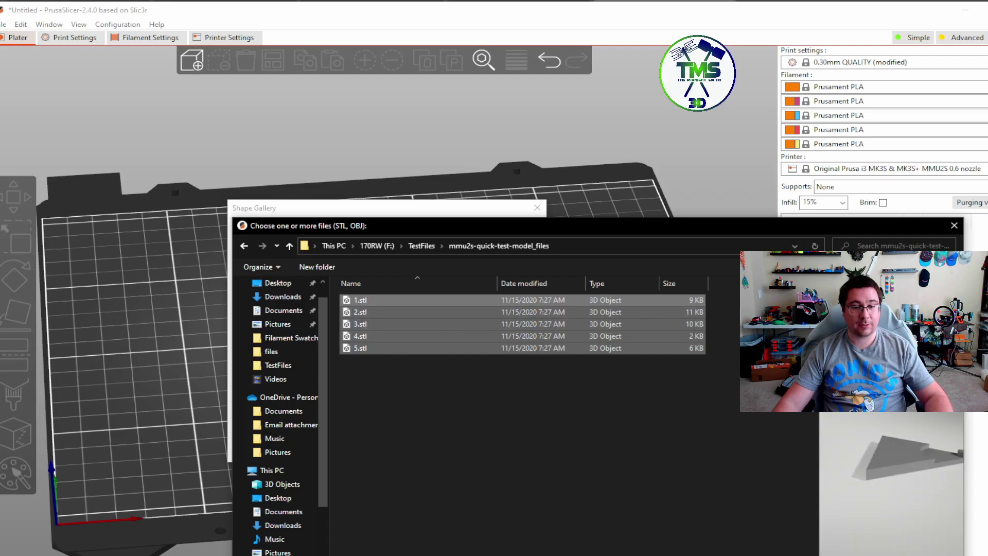
pyautogui.press('Return')
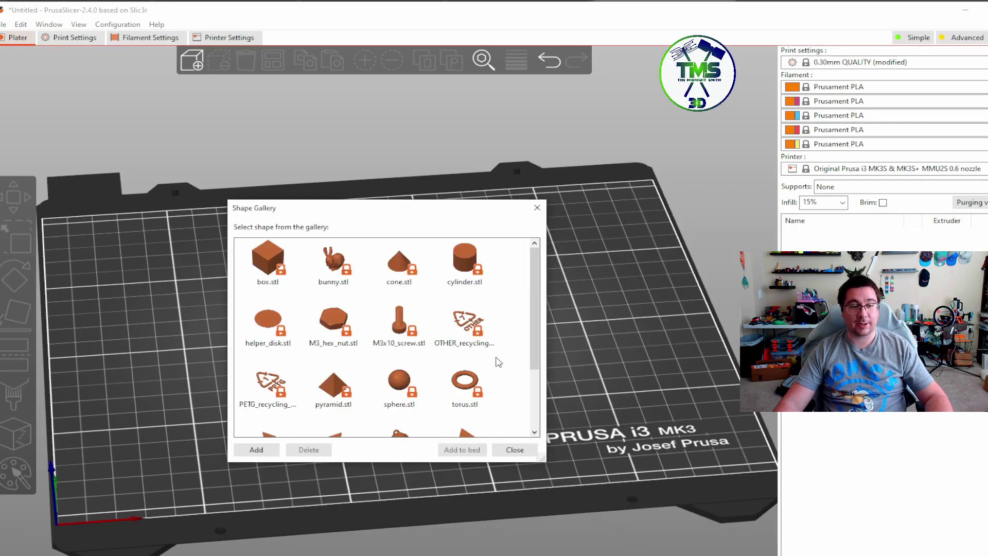
# - Select the five shapes 1.stl–5.stl and add them to the bed
pyautogui.scroll(-2, 498, 362)
pyautogui.click(275, 348)
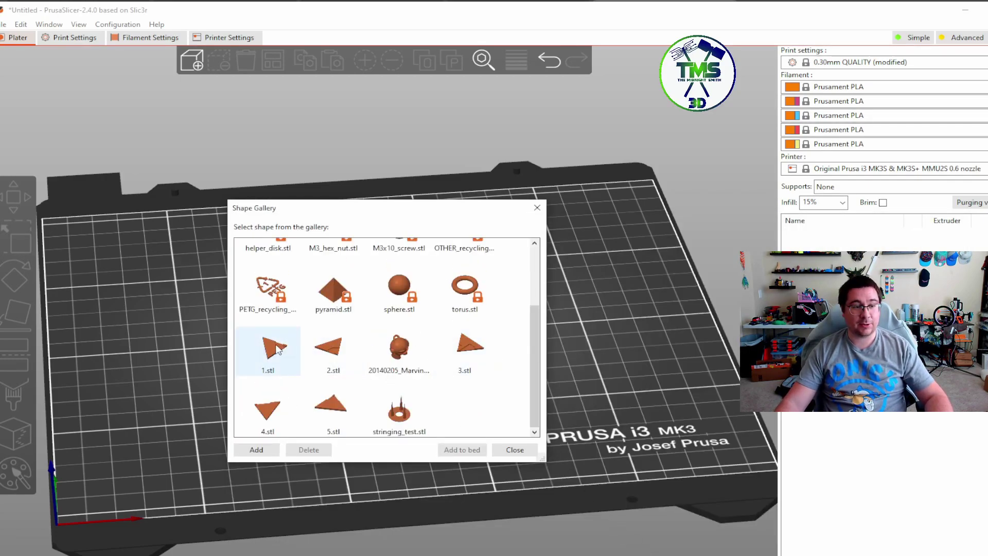
pyautogui.keyDown('ctrl'); pyautogui.click(329, 347); pyautogui.keyUp('ctrl')
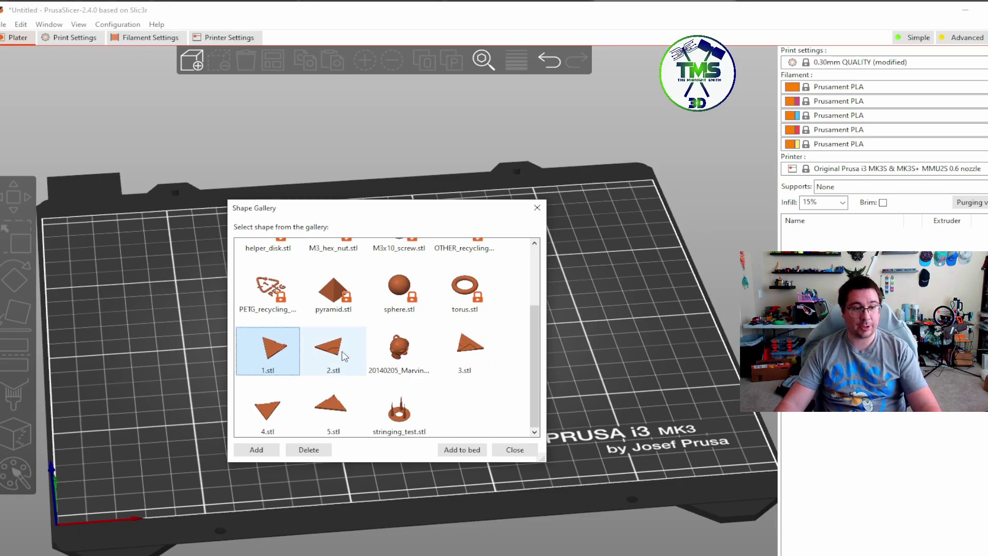
pyautogui.keyDown('ctrl'); pyautogui.click(469, 346); pyautogui.keyUp('ctrl')
pyautogui.keyDown('ctrl'); pyautogui.click(330, 407); pyautogui.keyUp('ctrl')
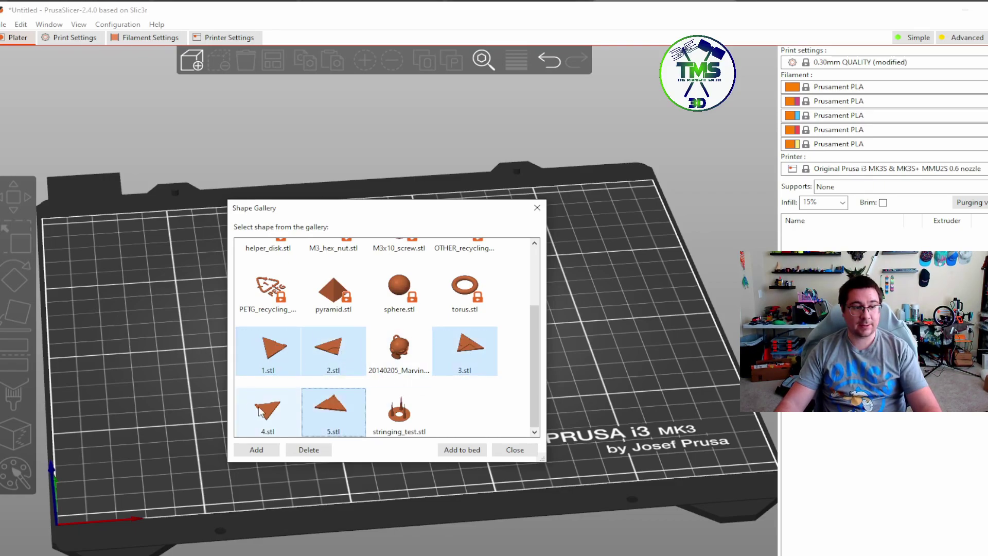
pyautogui.keyDown('ctrl'); pyautogui.click(277, 414); pyautogui.keyUp('ctrl')
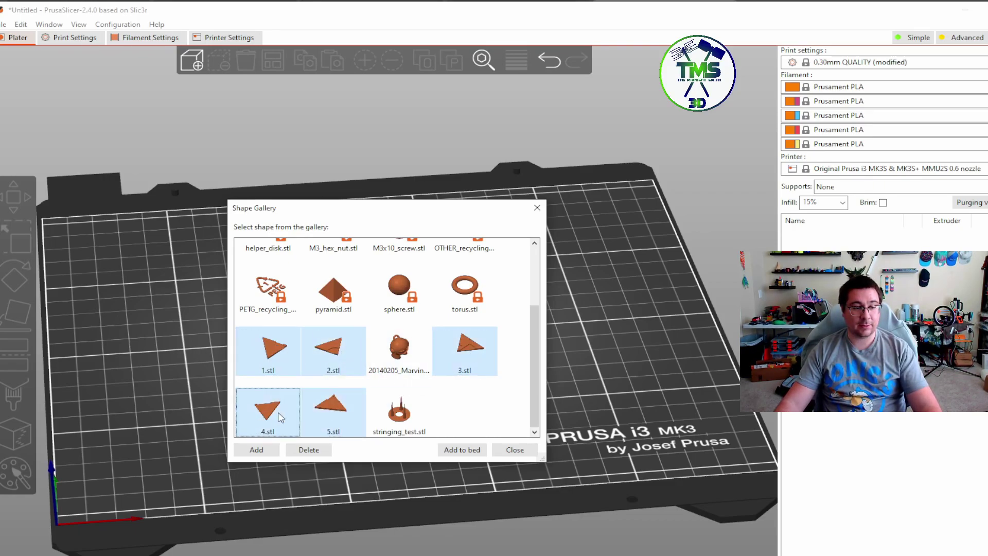
pyautogui.click(466, 450)
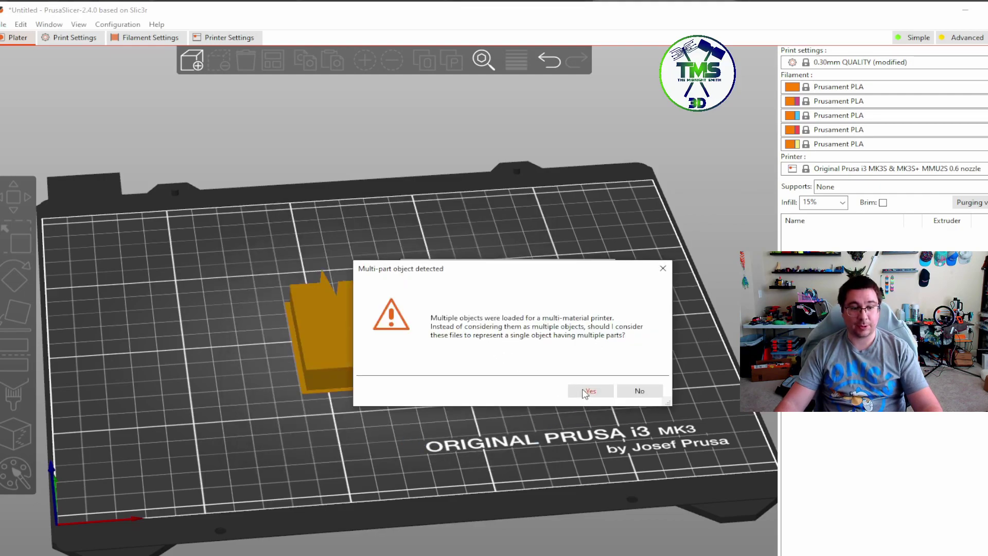
# - Load the five parts as one multi-part object and preview the slice
pyautogui.click(589, 391)
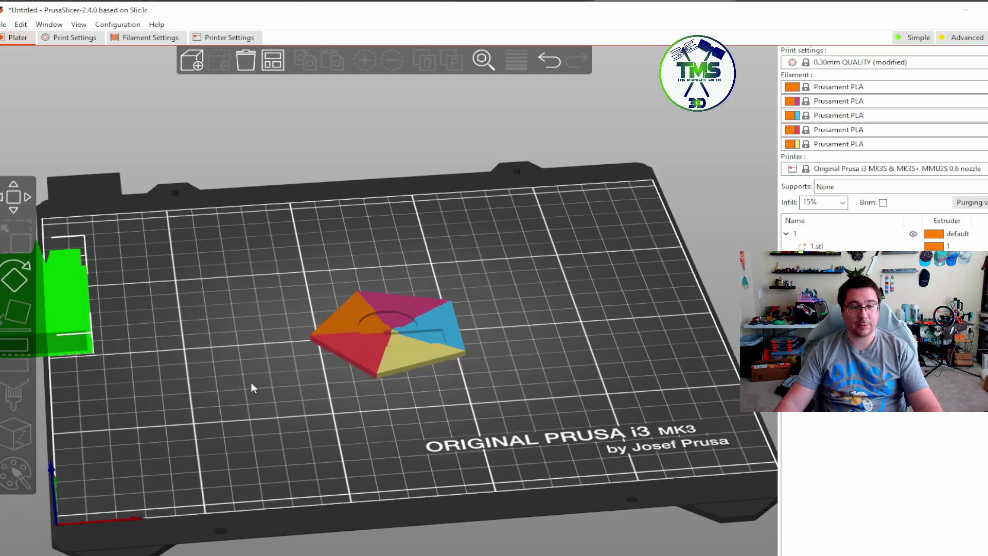
pyautogui.press('Tab')
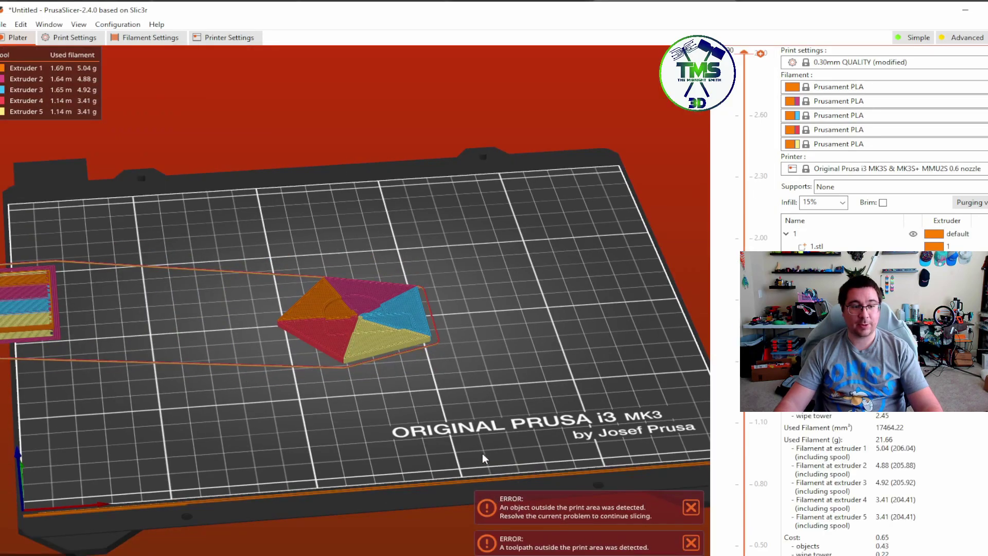
pyautogui.press('Tab')
# - Move the wipe tower to the bed's upper left and re-slice, using 21.59 g filament
pyautogui.moveTo(67, 343); pyautogui.dragTo(180, 272)
pyautogui.press('Tab')
pyautogui.scroll(3, 479, 439)
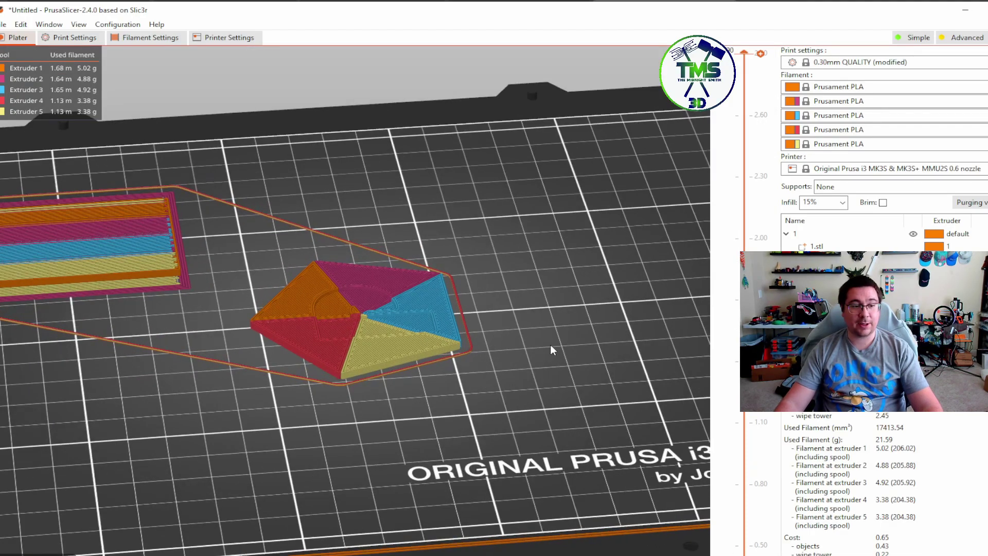
pyautogui.moveTo(550, 345); pyautogui.dragTo(542, 373)
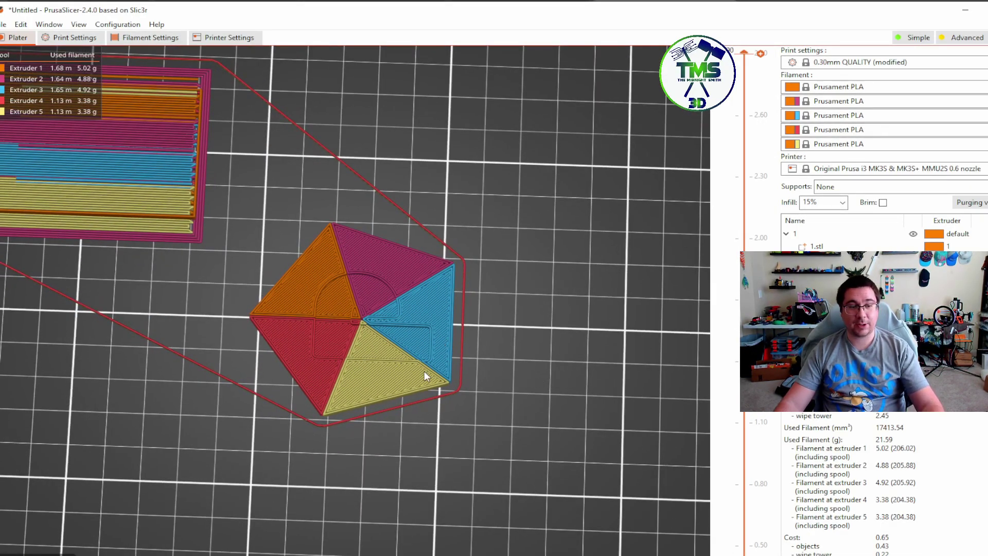
pyautogui.press('Tab')
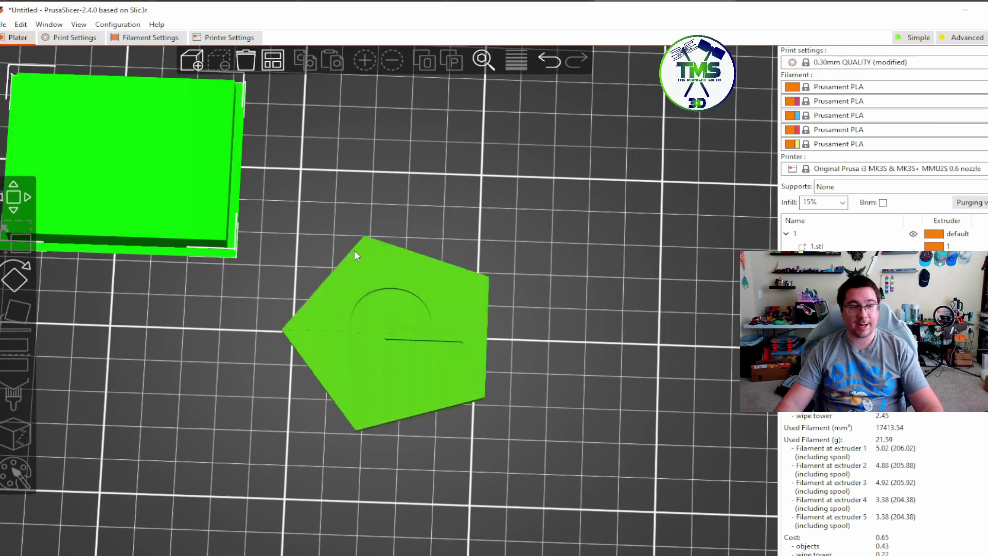
# - Delete the pentagon from the bed and reopen the Shape Gallery
pyautogui.click(247, 61)
pyautogui.click(49, 24)
pyautogui.click(93, 126)
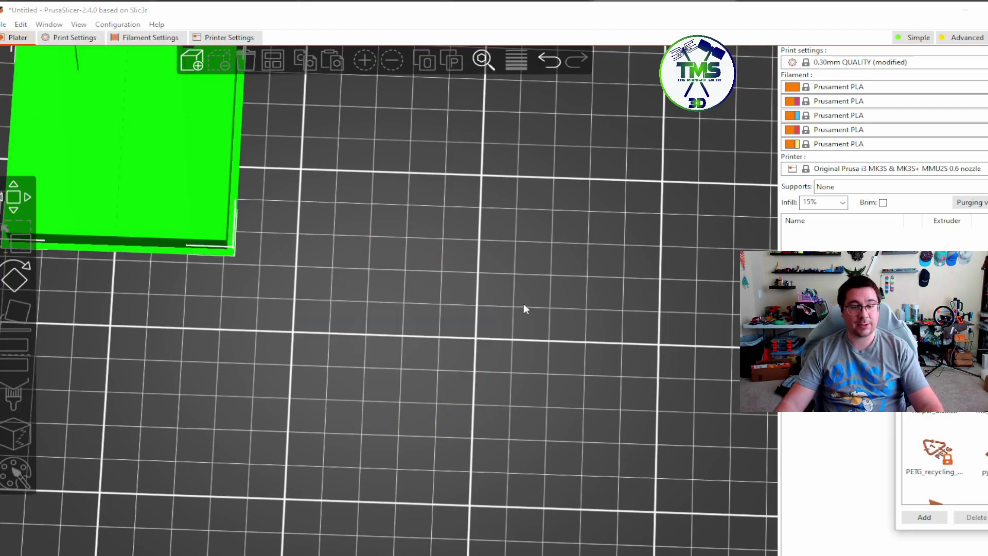
pyautogui.scroll(-2, 422, 360)
# - Select all seven custom shapes: 1–5, Marvin keychain and stringing_test
pyautogui.click(424, 355)
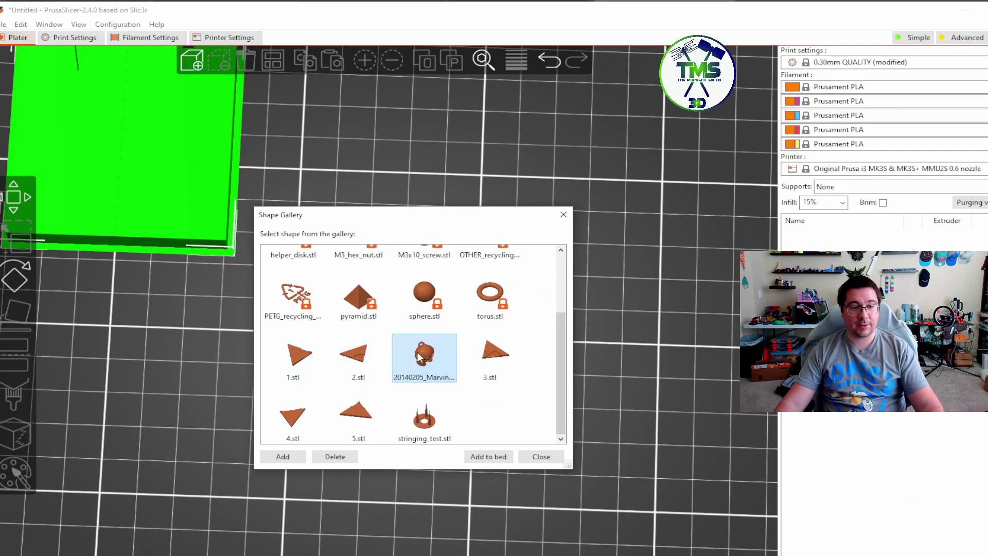
pyautogui.click(488, 351)
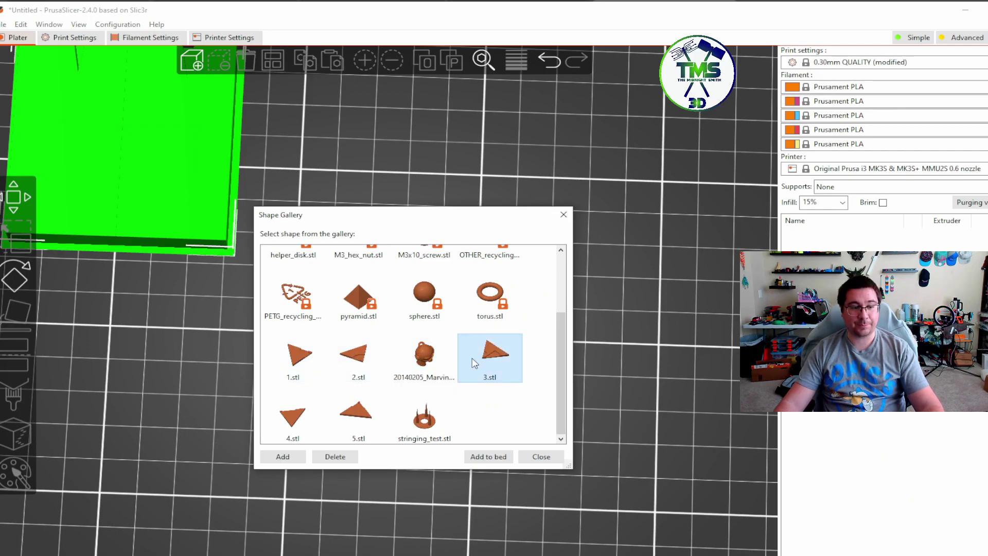
pyautogui.click(424, 422)
pyautogui.click(453, 357)
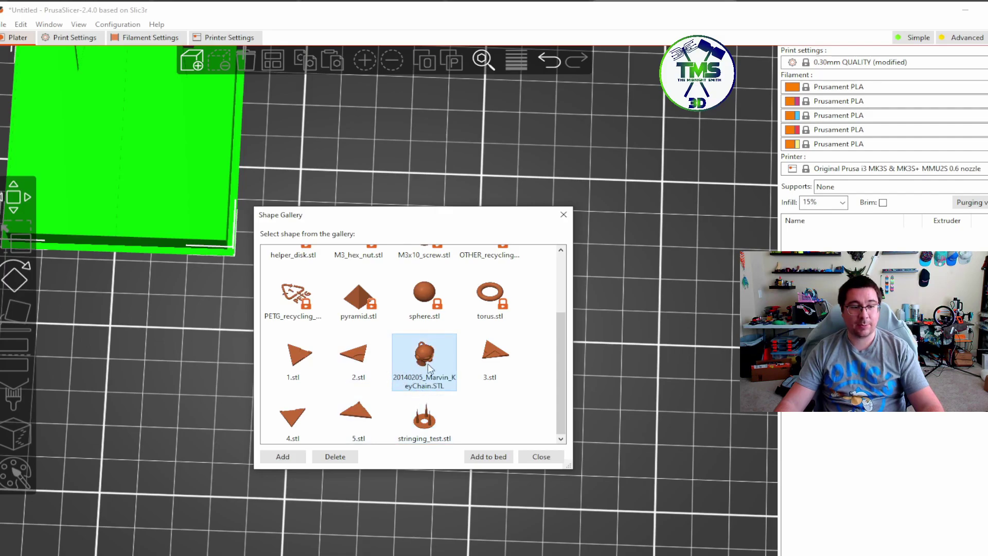
pyautogui.click(491, 354)
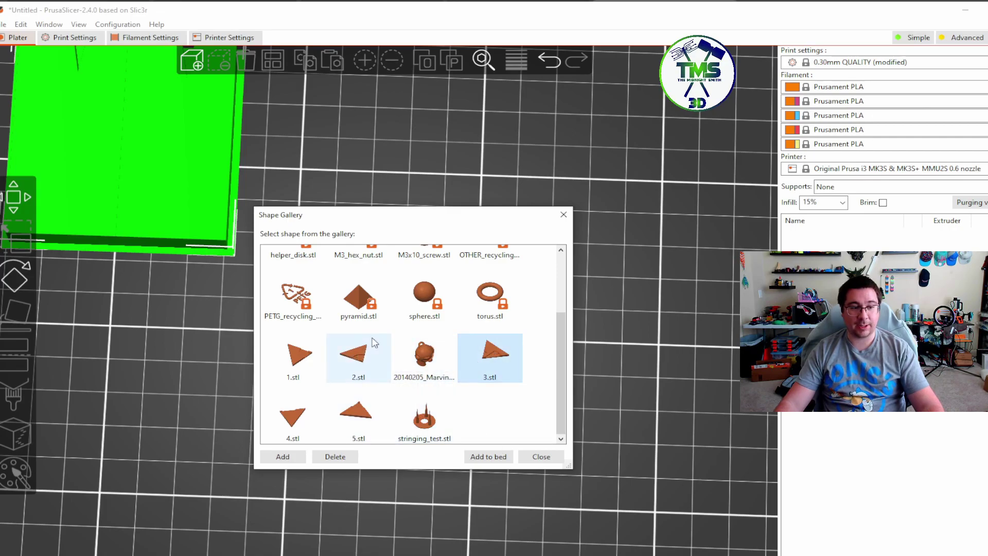
pyautogui.click(293, 360)
pyautogui.click(309, 353)
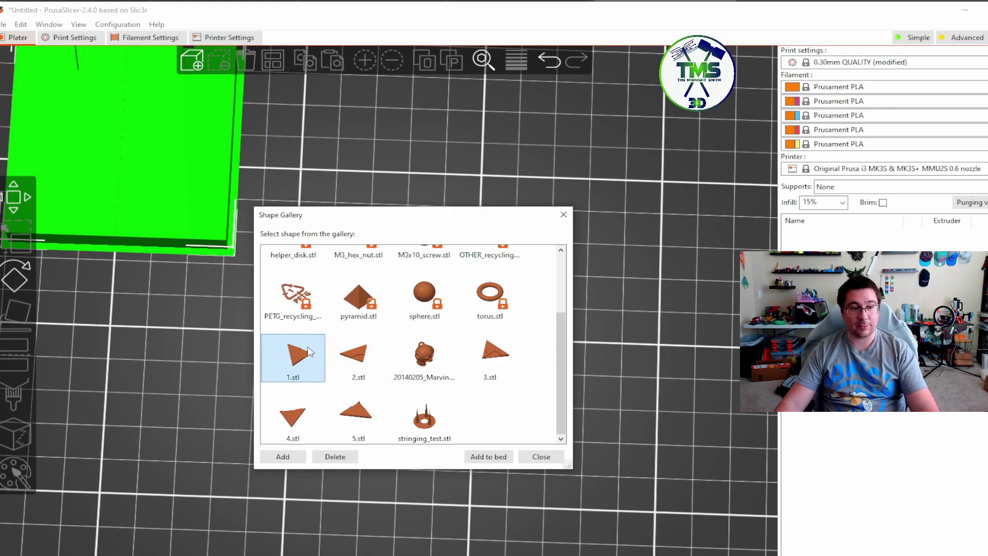
pyautogui.moveTo(497, 413); pyautogui.dragTo(363, 357)
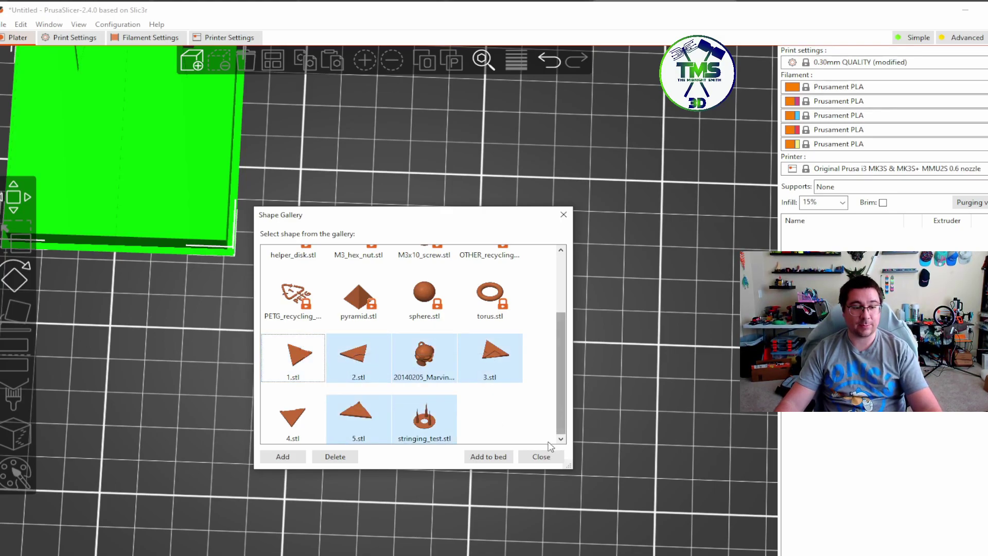
pyautogui.moveTo(507, 412); pyautogui.dragTo(268, 355)
# - Delete the selected custom shapes and re-import 1.stl–5.stl from mmu2s-quick-test-model_files
pyautogui.click(338, 457)
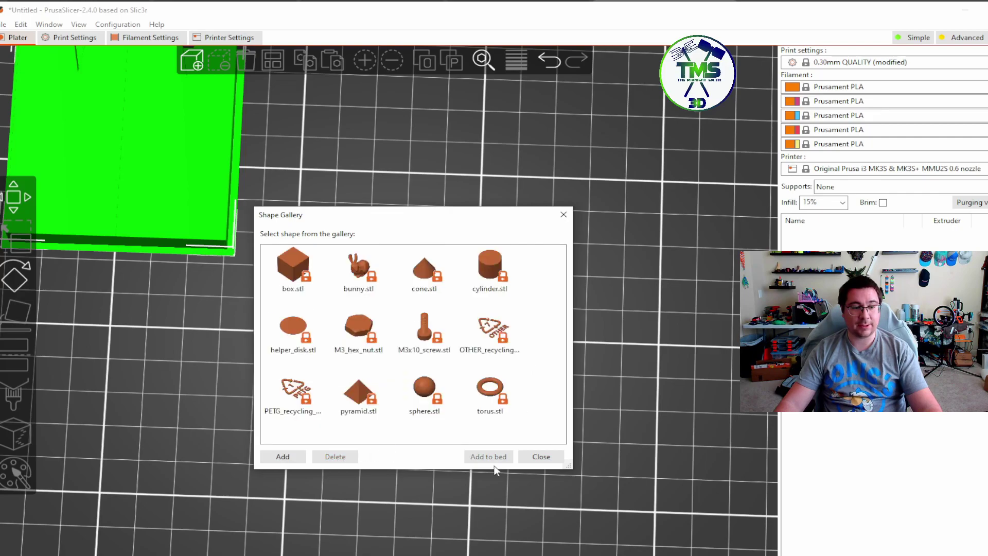
pyautogui.click(284, 457)
pyautogui.click(447, 253)
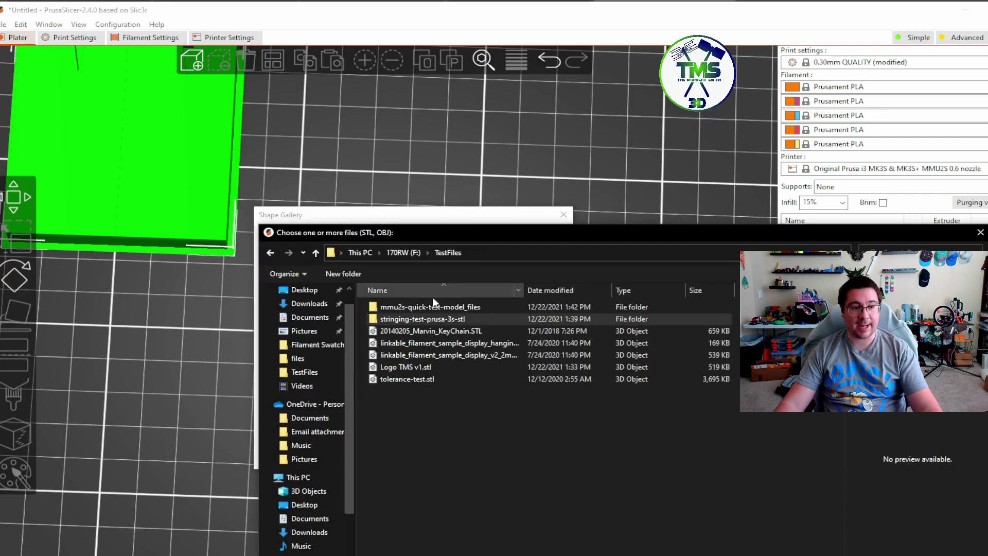
pyautogui.doubleClick(415, 307)
pyautogui.moveTo(390, 333); pyautogui.dragTo(392, 304)
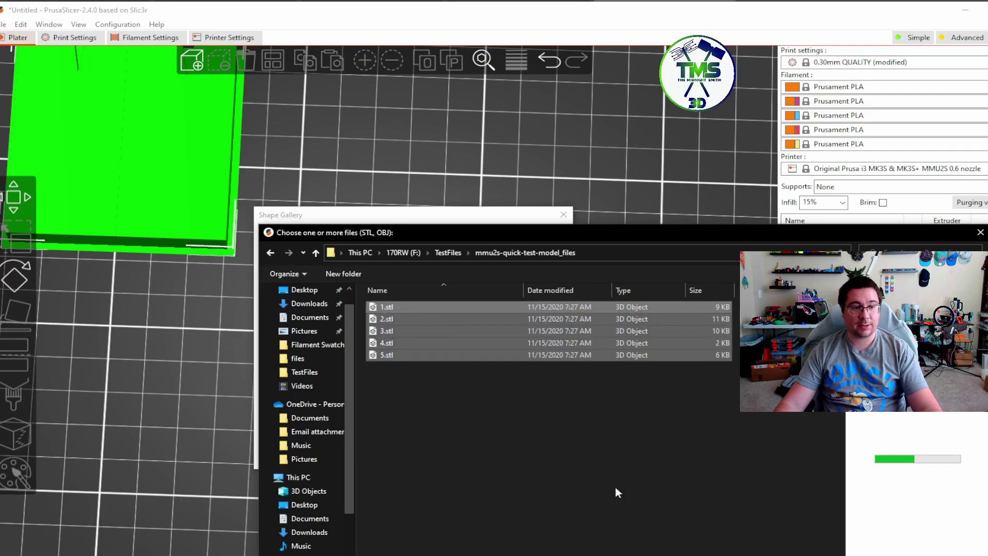
pyautogui.press('Return')
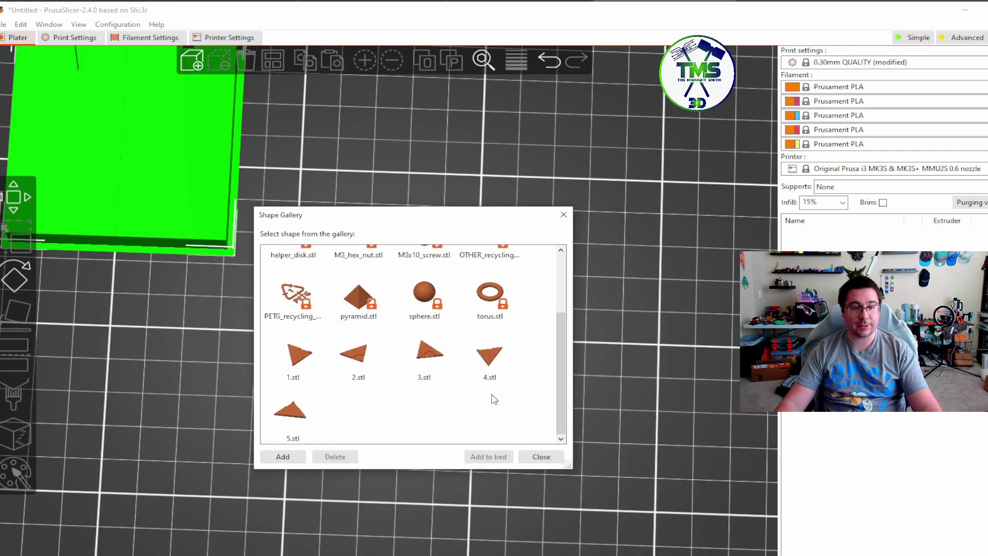
# - Add the Marvin keychain to the gallery, remove it again, and select shapes 1.stl–5.stl
pyautogui.click(304, 462)
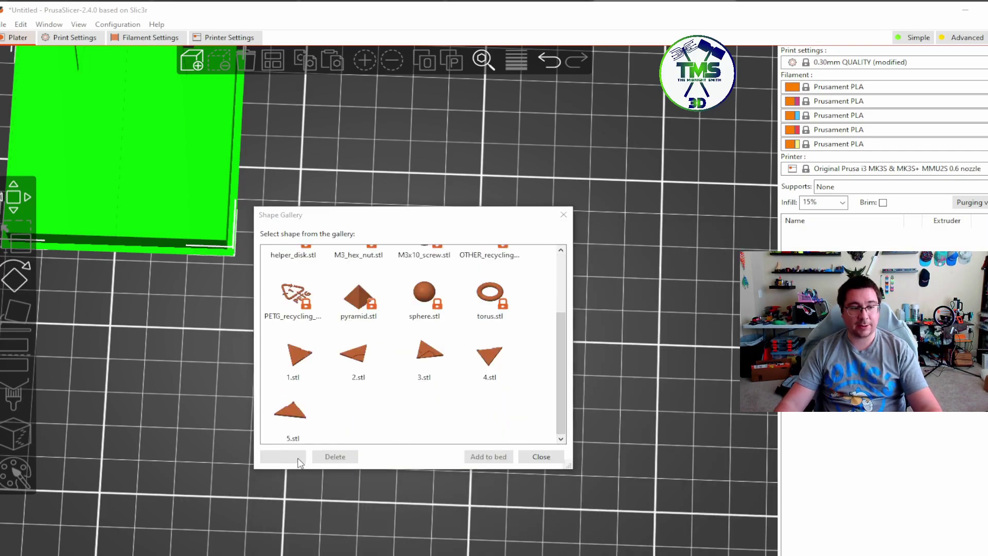
pyautogui.doubleClick(421, 334)
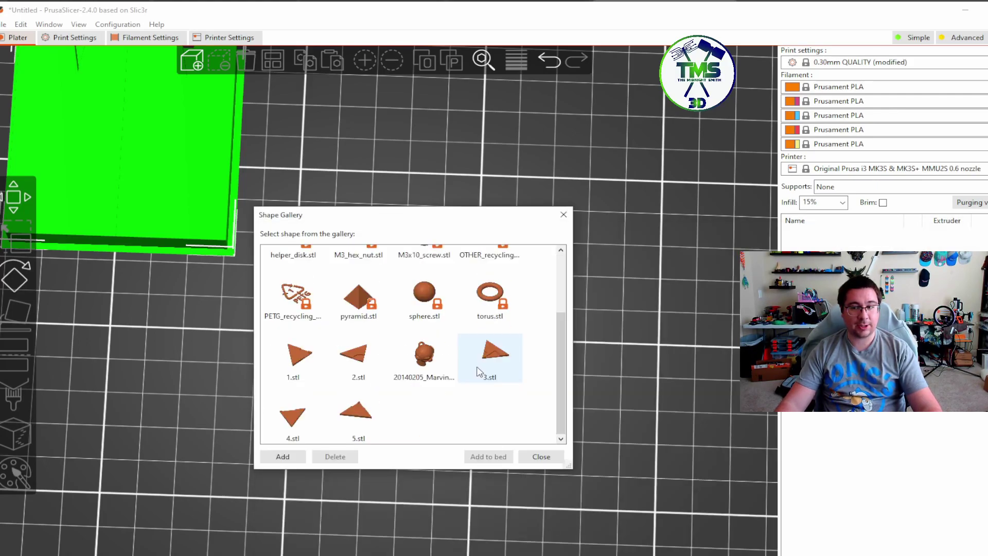
pyautogui.click(441, 360)
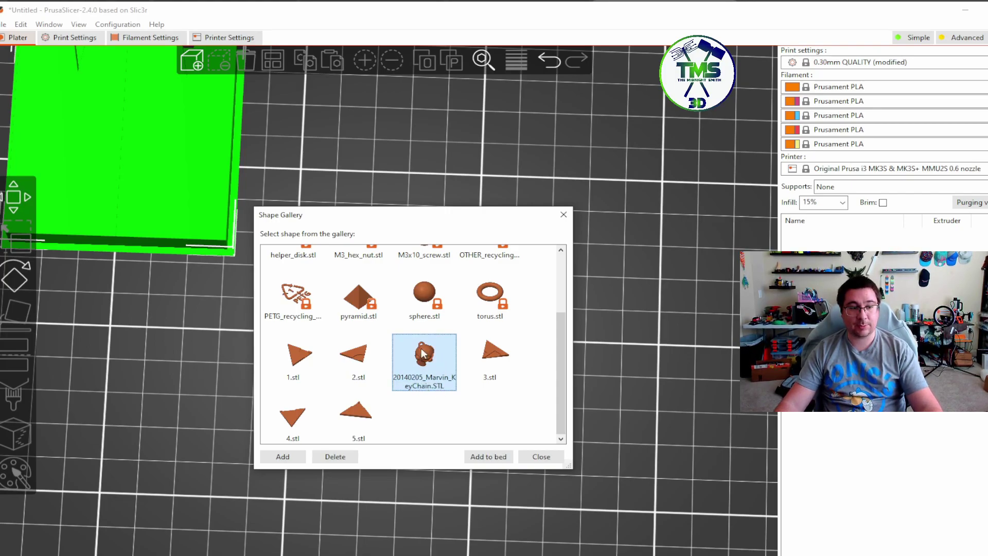
pyautogui.click(338, 458)
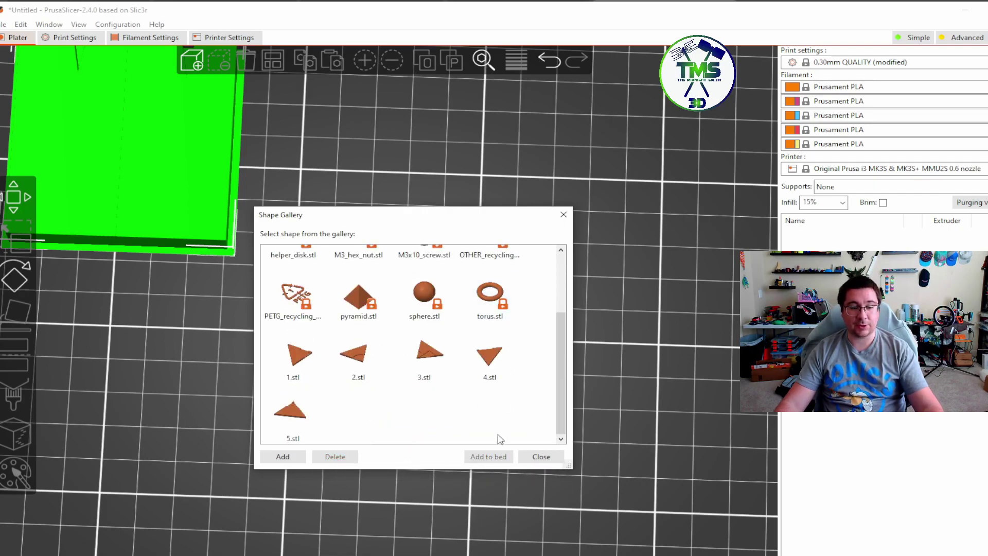
pyautogui.moveTo(530, 441); pyautogui.dragTo(262, 360)
# - Place shapes 1–5 on the bed as one multi-part pentagon, delete it, and reopen the Shape Gallery
pyautogui.click(488, 456)
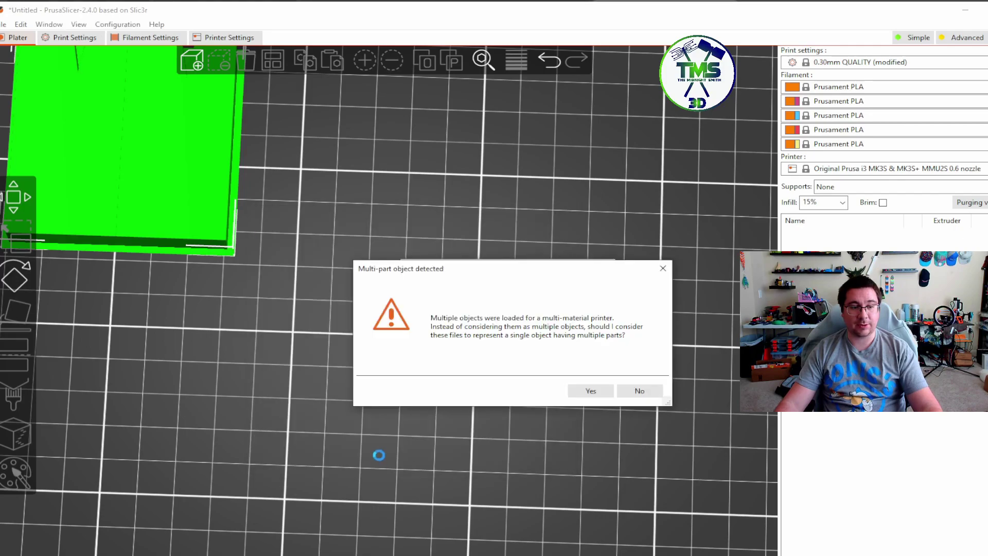
pyautogui.click(594, 392)
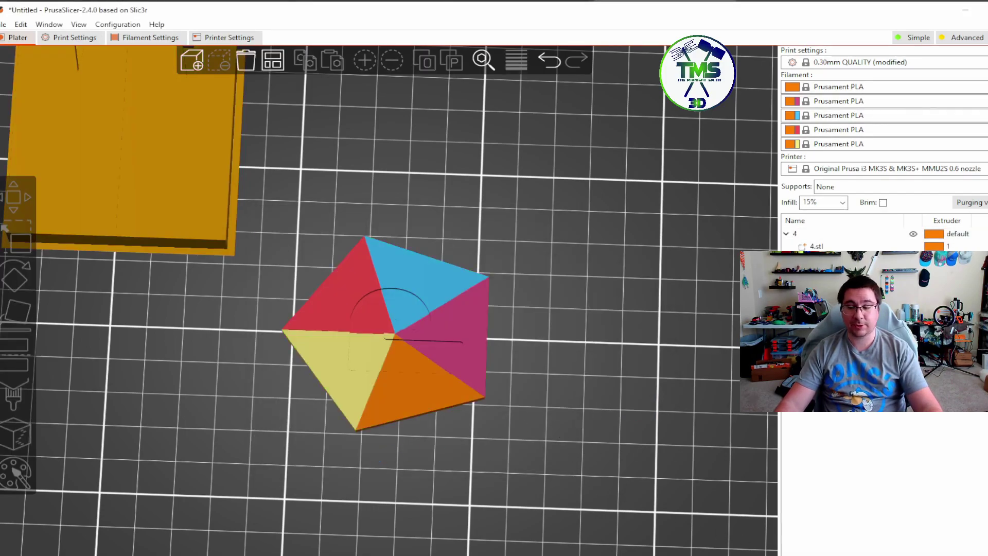
pyautogui.click(209, 58)
pyautogui.click(49, 24)
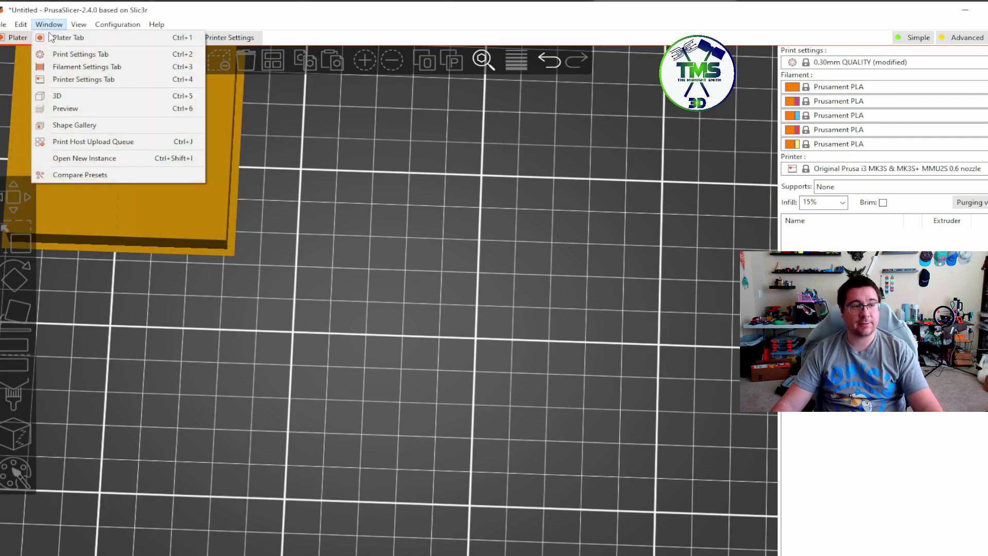
pyautogui.click(89, 124)
# - Add 20140205_Marvin_KeyChain.STL from TestFiles to the Shape Gallery
pyautogui.moveTo(950, 277); pyautogui.dragTo(379, 220)
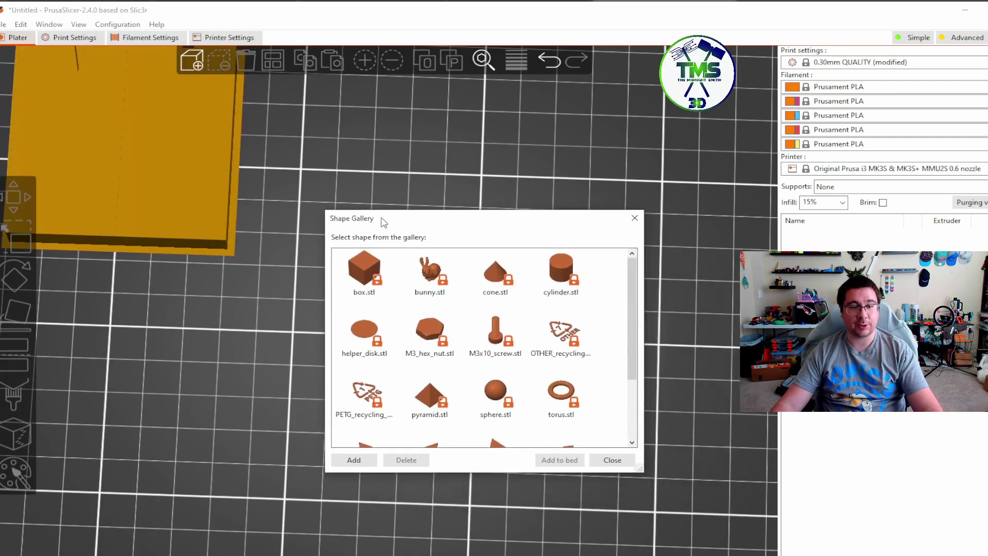
pyautogui.scroll(-3, 441, 353)
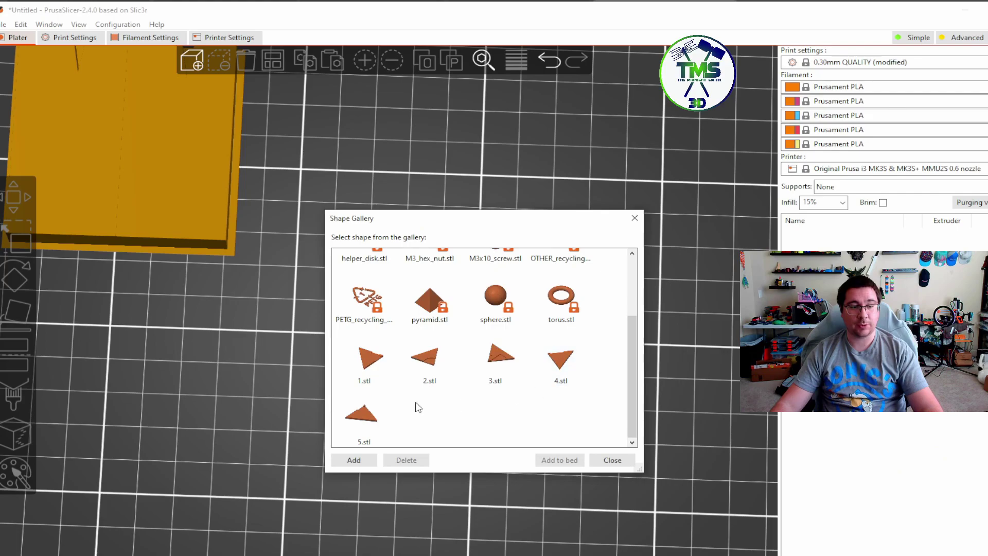
pyautogui.click(363, 464)
pyautogui.click(518, 256)
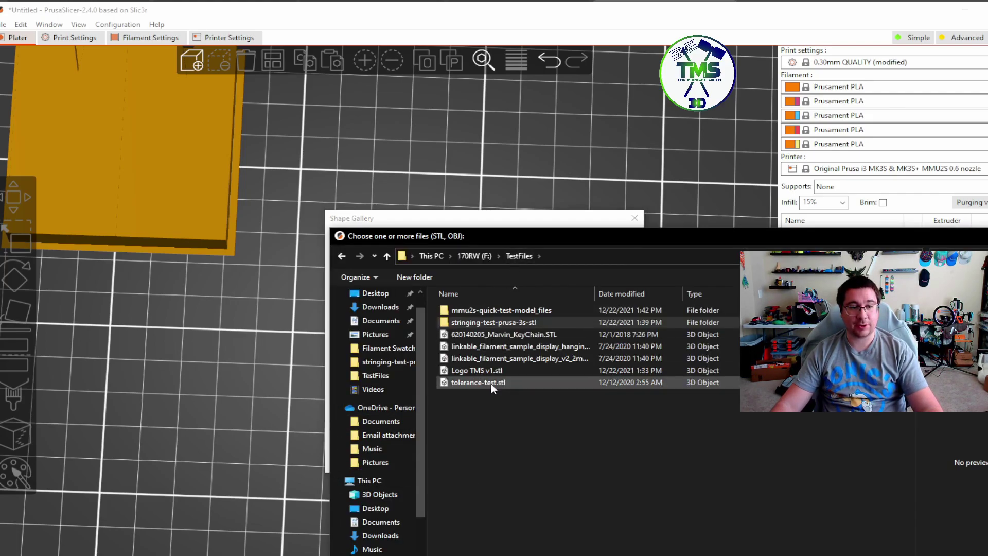
pyautogui.click(473, 335)
pyautogui.doubleClick(449, 334)
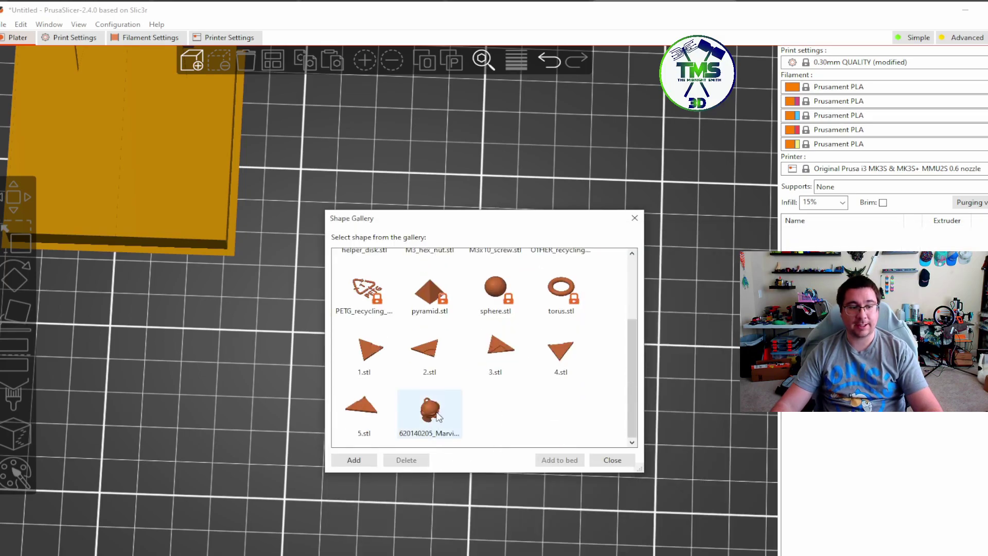
# - Put shapes 1.stl–5.stl on the bed as a single multi-part pentagon
pyautogui.click(459, 410)
pyautogui.click(592, 360)
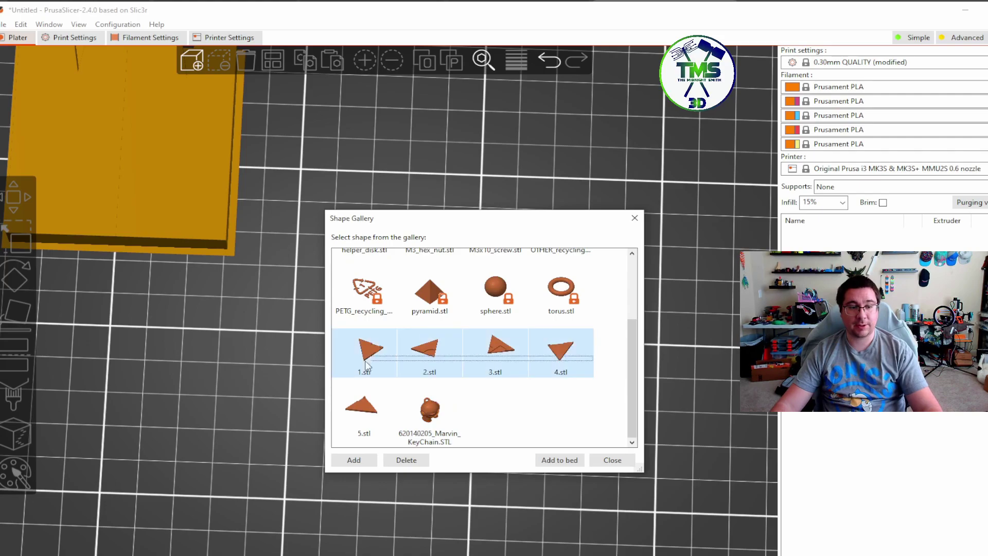
pyautogui.keyDown('ctrl'); pyautogui.click(357, 409); pyautogui.keyUp('ctrl')
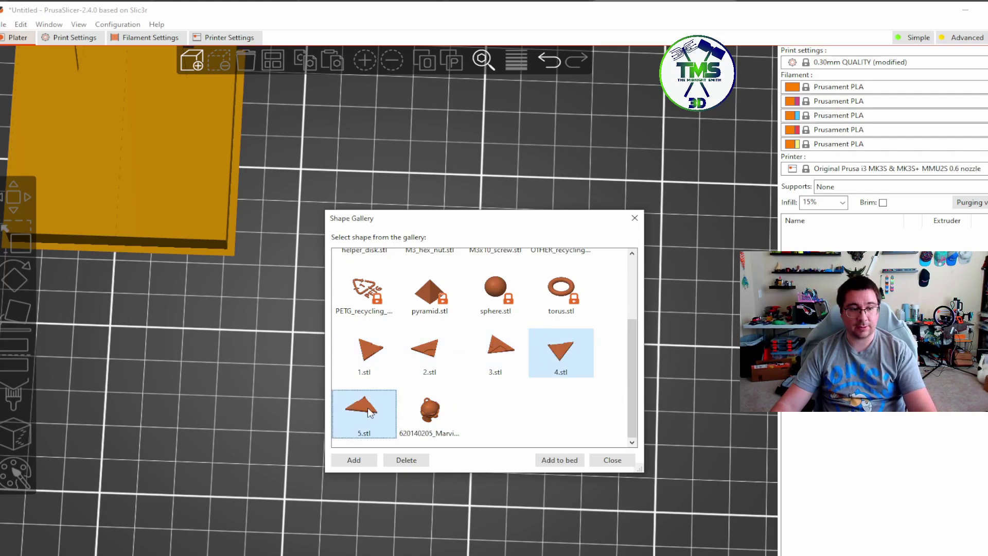
pyautogui.keyDown('shift'); pyautogui.click(363, 367); pyautogui.keyUp('shift')
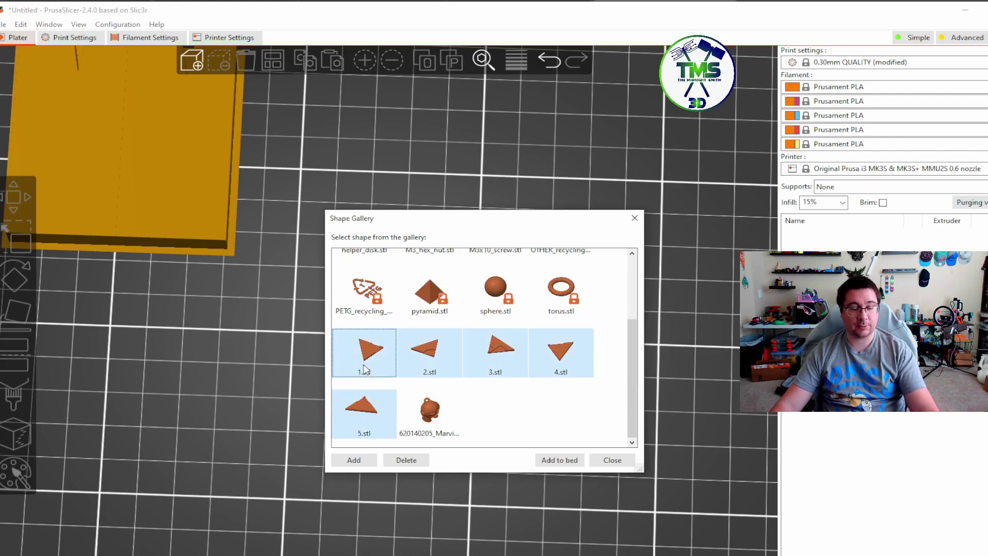
pyautogui.click(553, 460)
pyautogui.click(590, 390)
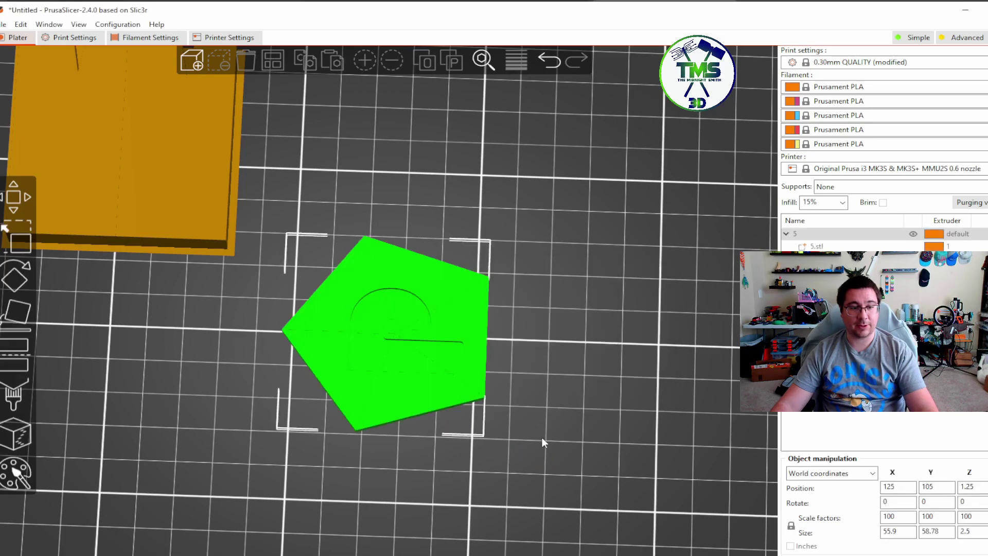
# - Delete the multi-part pentagon and place the Marvin keychain from the Shape Gallery at X 125, Y 105
pyautogui.scroll(-3, 537, 443)
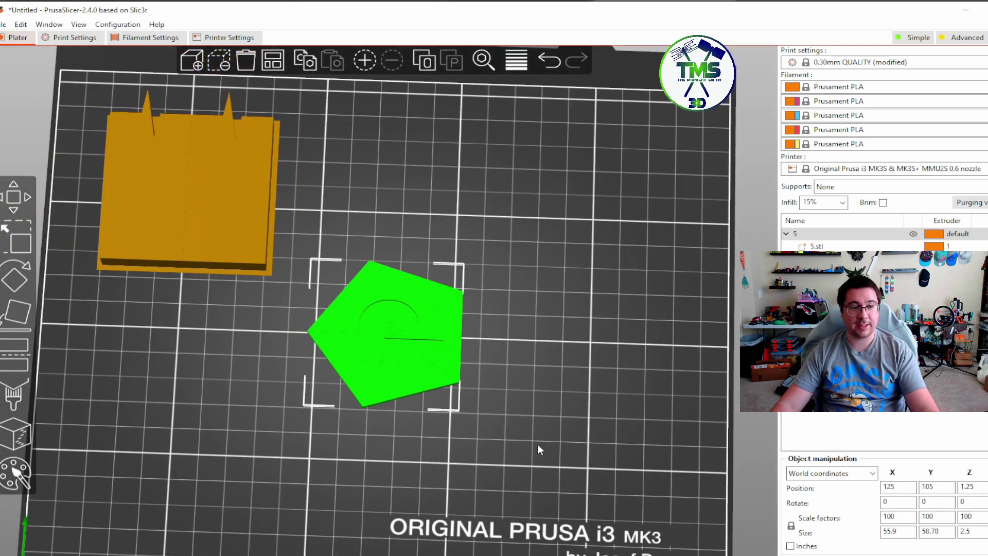
pyautogui.click(247, 60)
pyautogui.click(49, 25)
pyautogui.click(93, 125)
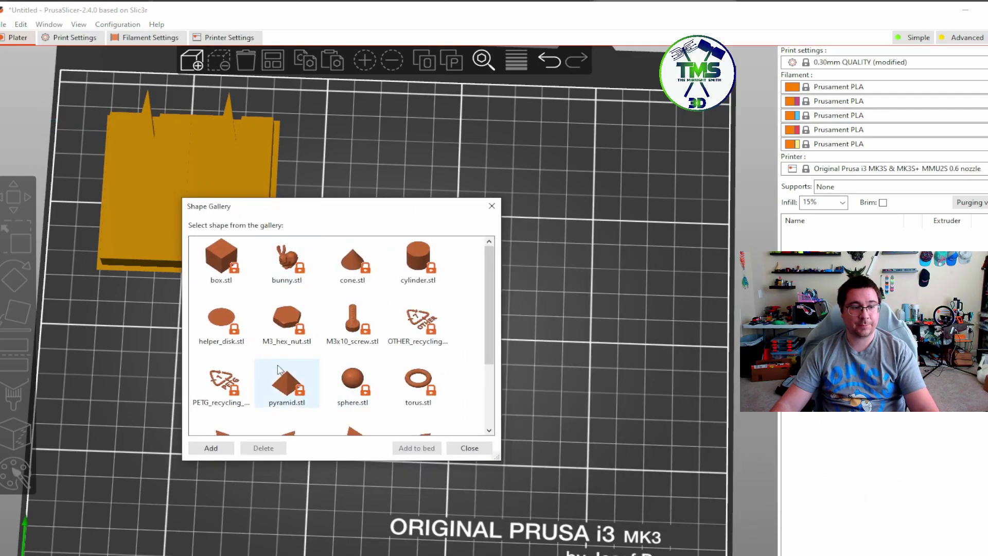
pyautogui.scroll(-3, 258, 370)
pyautogui.click(238, 388)
pyautogui.click(415, 446)
pyautogui.moveTo(451, 421); pyautogui.dragTo(284, 374)
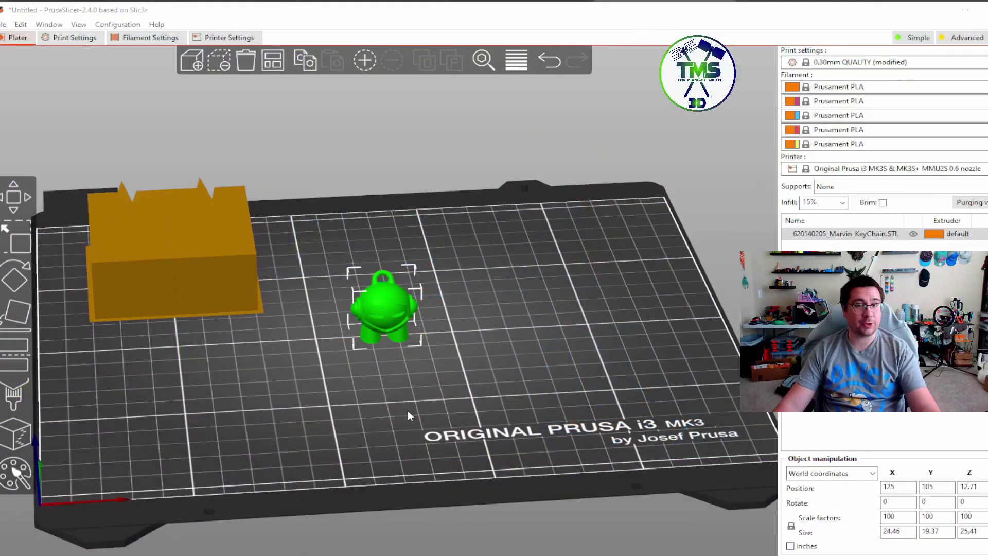
# - Swap the keychain for a Box shape scaled to 200%, making a 50 mm cube
pyautogui.press('Delete')
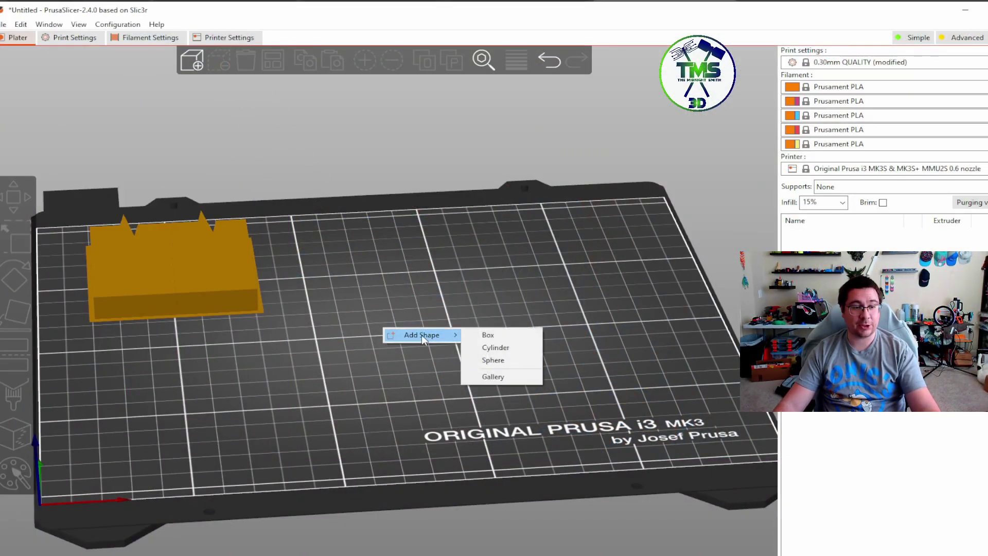
pyautogui.click(488, 335)
pyautogui.click(961, 517)
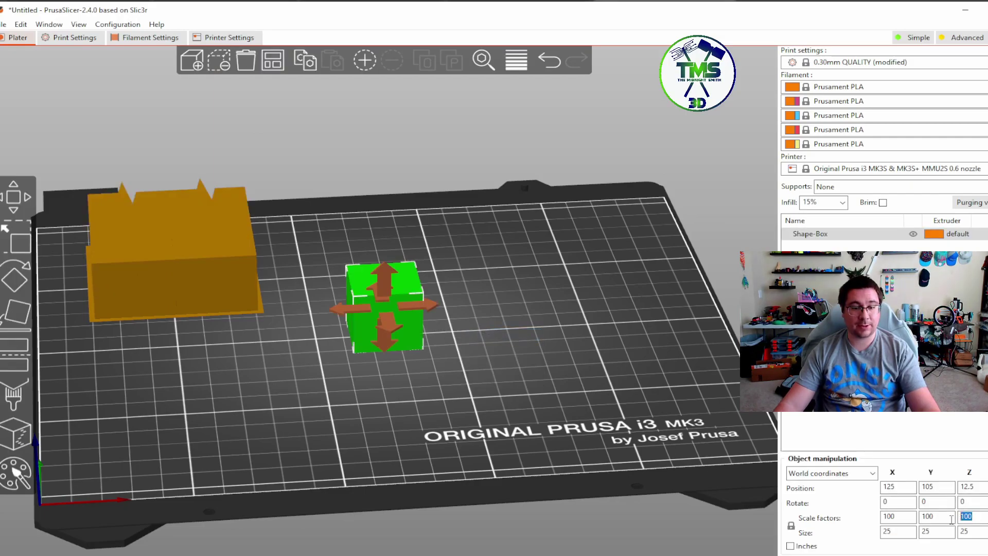
pyautogui.write('20')
pyautogui.press('Return')
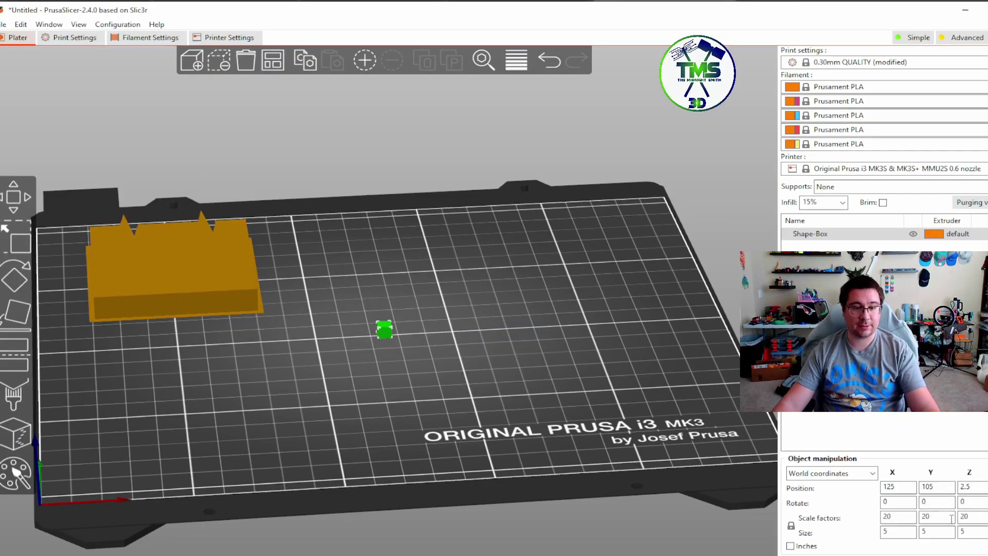
pyautogui.write('0')
pyautogui.press('Return')
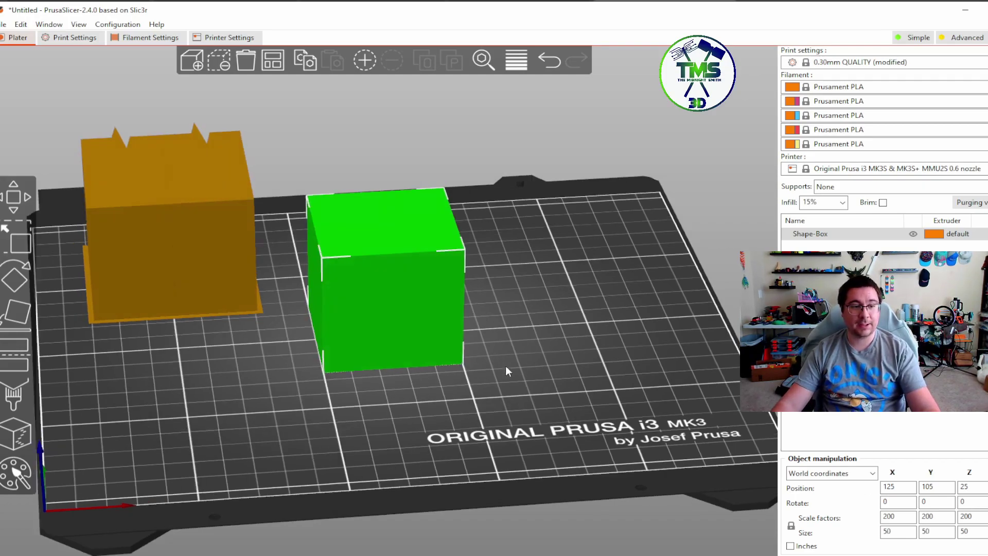
pyautogui.click(553, 357)
pyautogui.moveTo(553, 357); pyautogui.dragTo(550, 316)
pyautogui.click(444, 341)
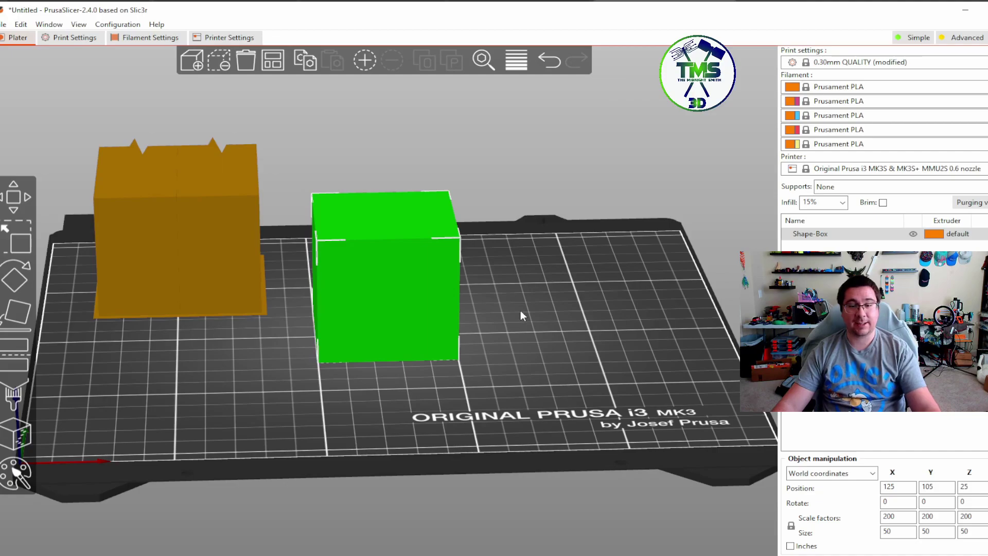
pyautogui.scroll(2, 502, 311)
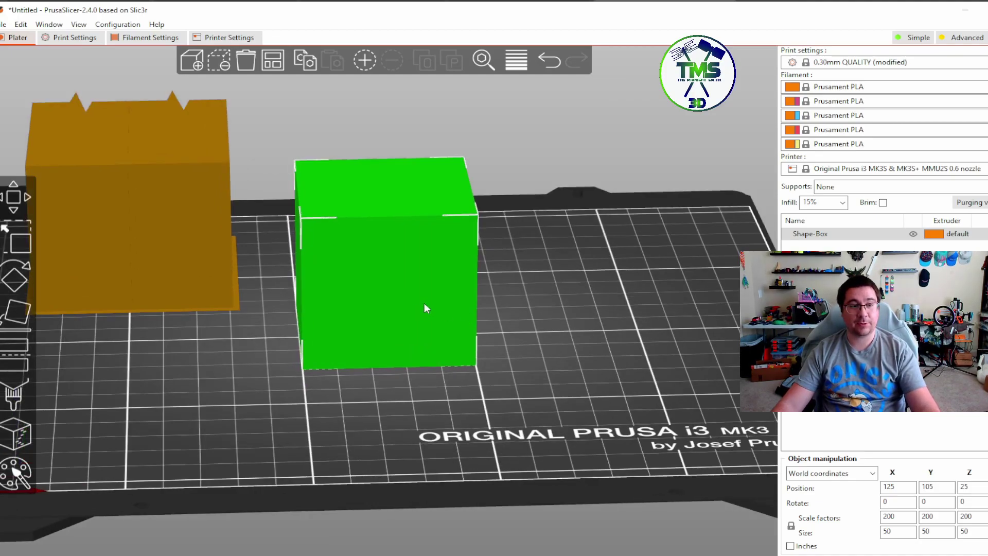
# - Load Logo TMS v1.stl from the TestFiles folder as a part of the cube
pyautogui.rightClick(419, 280)
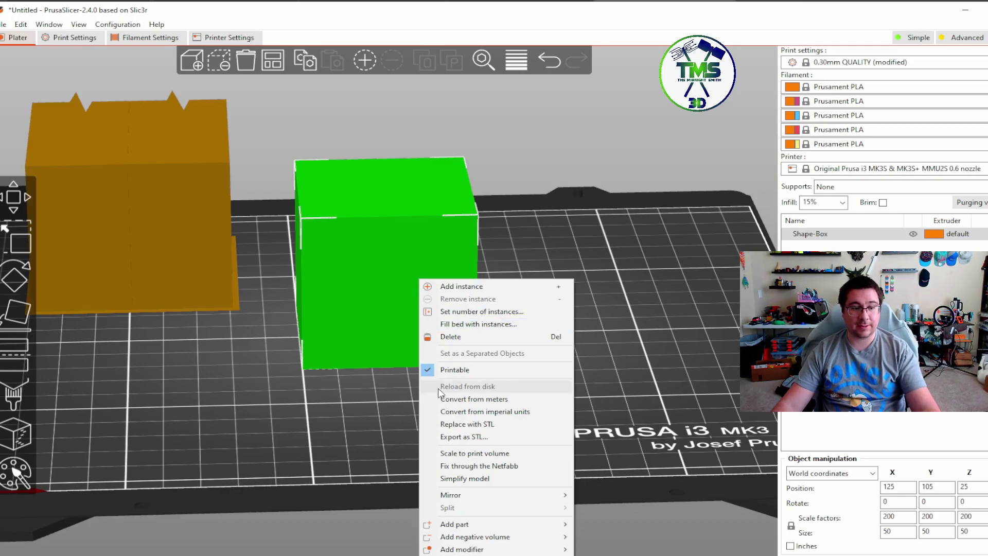
pyautogui.moveTo(520, 518)
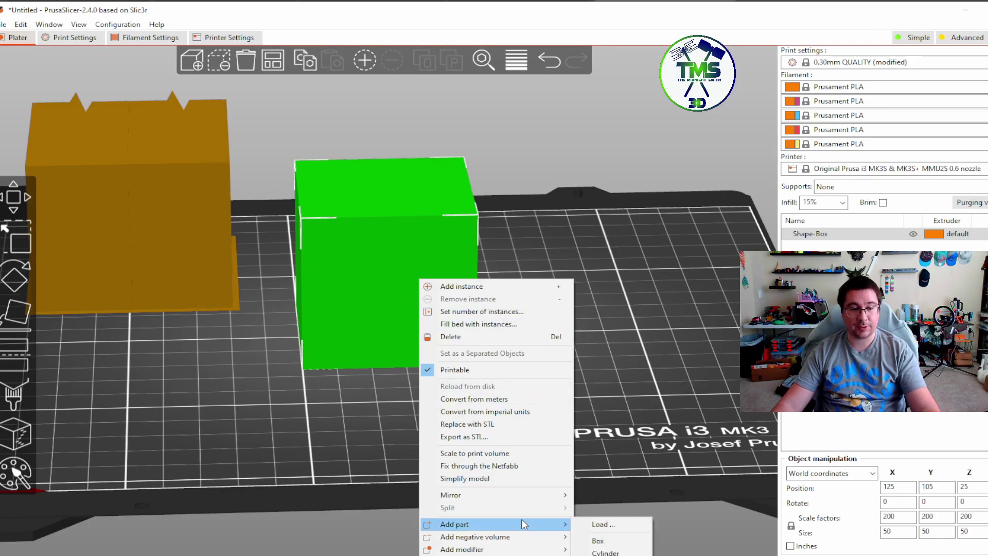
pyautogui.click(588, 525)
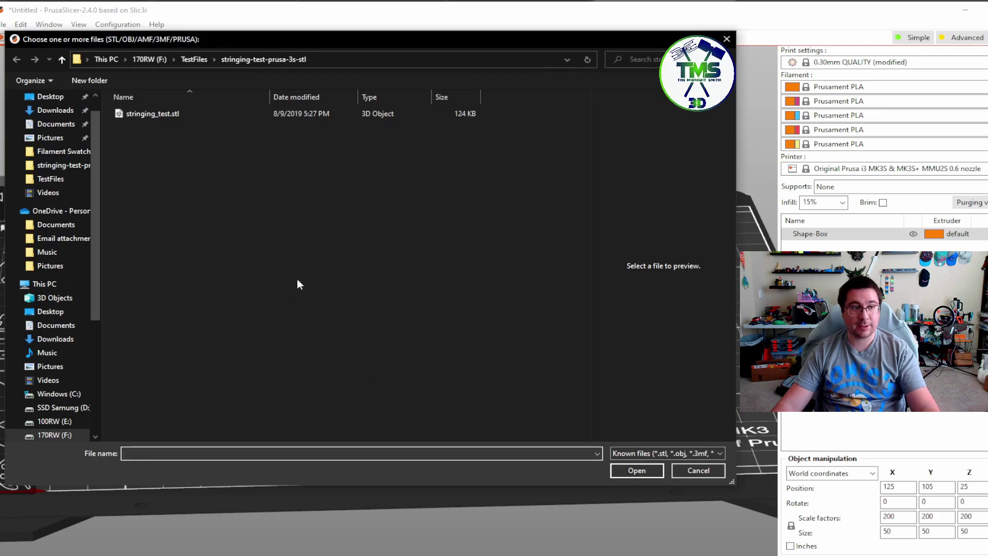
pyautogui.click(194, 59)
pyautogui.doubleClick(152, 173)
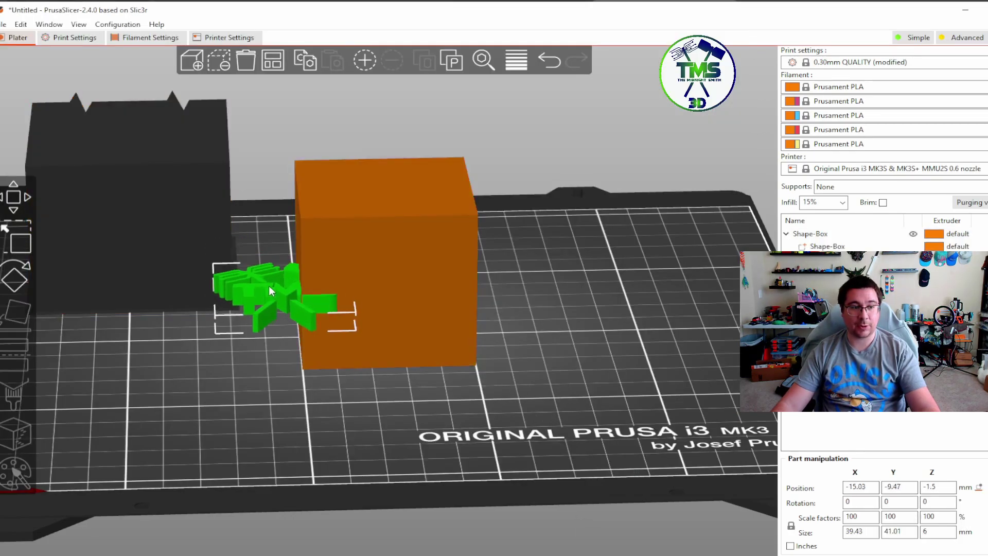
# - Centre the logo part over the cube and sink it into the top face at Z 11
pyautogui.moveTo(268, 285); pyautogui.dragTo(366, 273)
pyautogui.moveTo(381, 236); pyautogui.dragTo(341, 157)
pyautogui.press('m')
pyautogui.moveTo(520, 350); pyautogui.dragTo(517, 406)
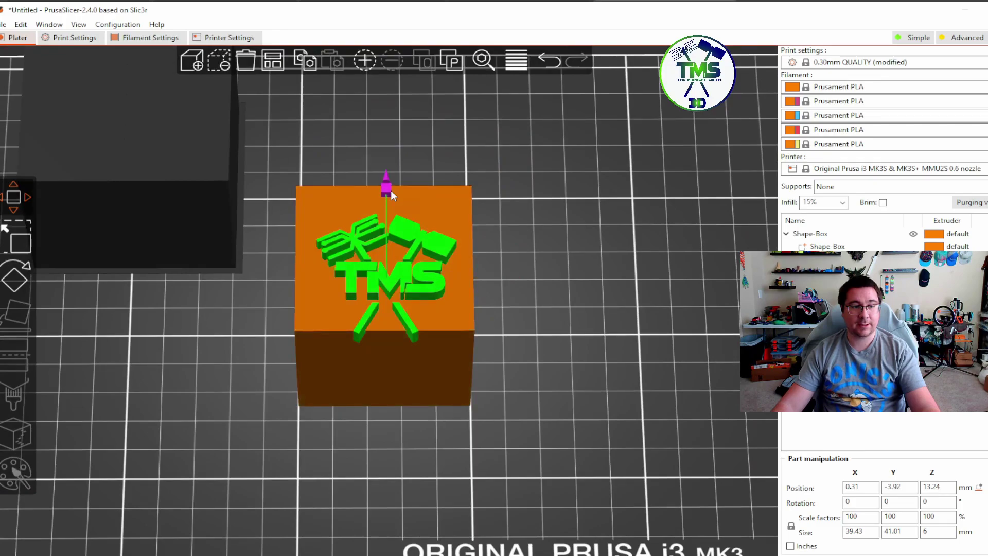
pyautogui.moveTo(386, 190); pyautogui.dragTo(387, 166)
pyautogui.moveTo(595, 378); pyautogui.dragTo(613, 359)
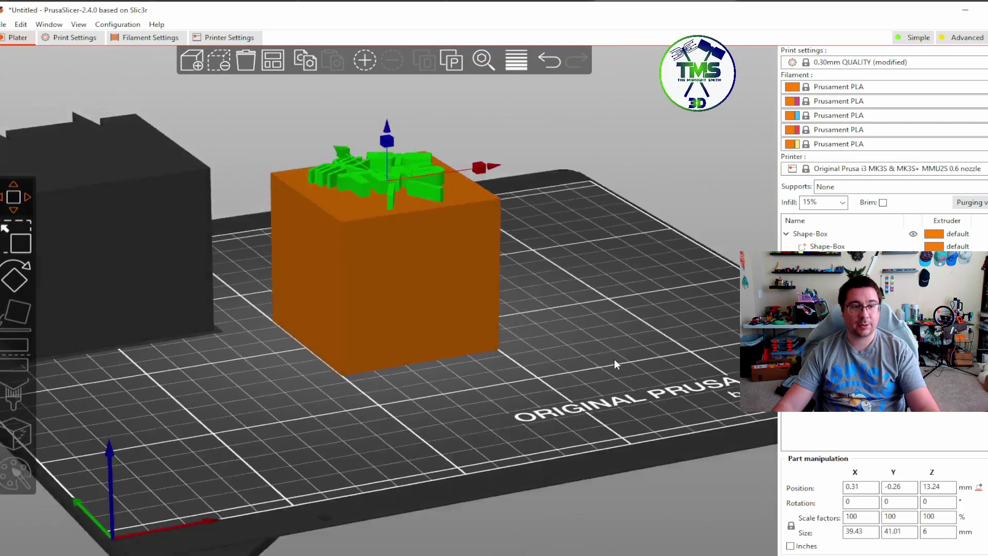
pyautogui.moveTo(387, 138); pyautogui.dragTo(388, 152)
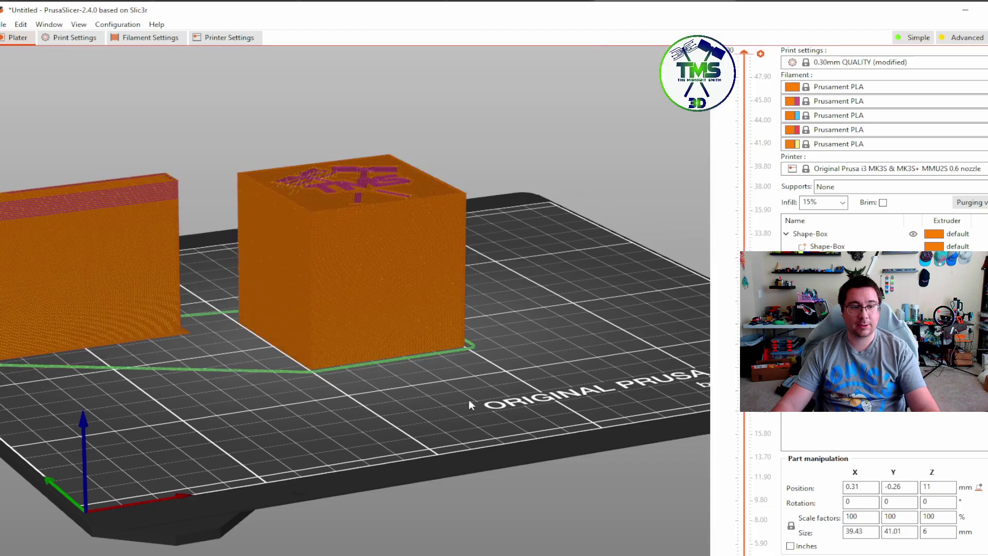
# - Preview the slice showing the TMS logo inlaid in a second filament (67.72 g), then return to 3D view
pyautogui.press('Tab')
pyautogui.scroll(5, 560, 338)
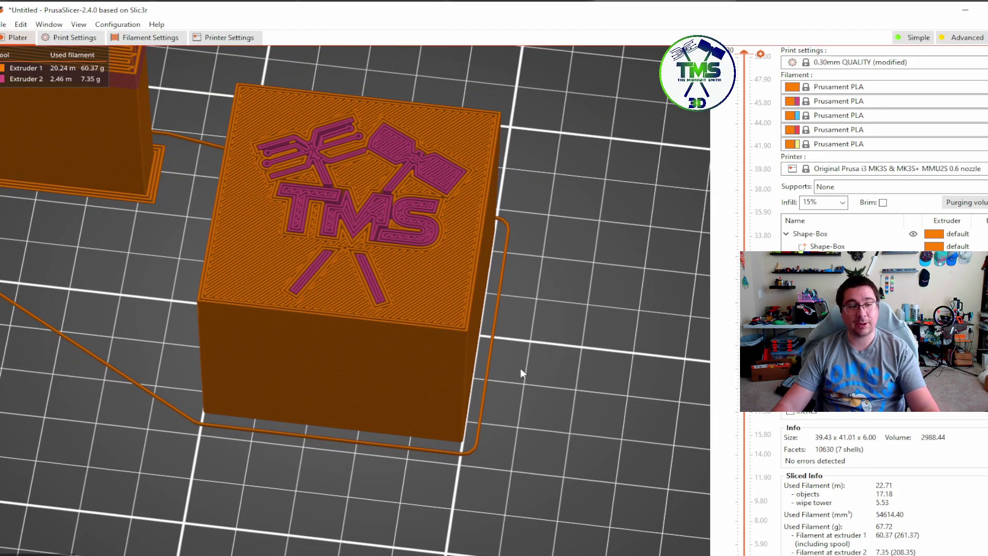
pyautogui.moveTo(521, 369); pyautogui.dragTo(553, 363)
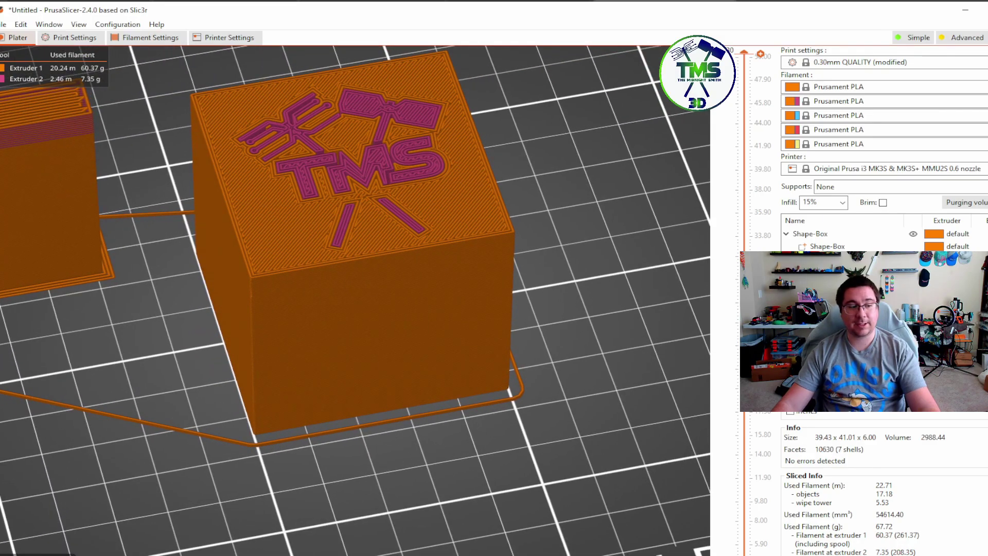
pyautogui.press('Tab')
pyautogui.click(49, 24)
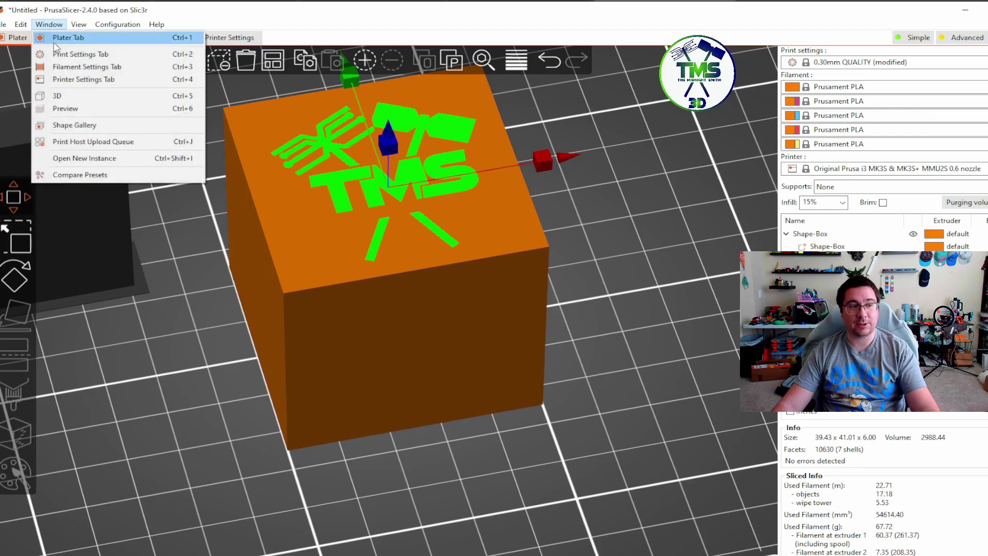
# - Change the TMS logo part's type to Negative Volume and confirm
pyautogui.click(688, 381)
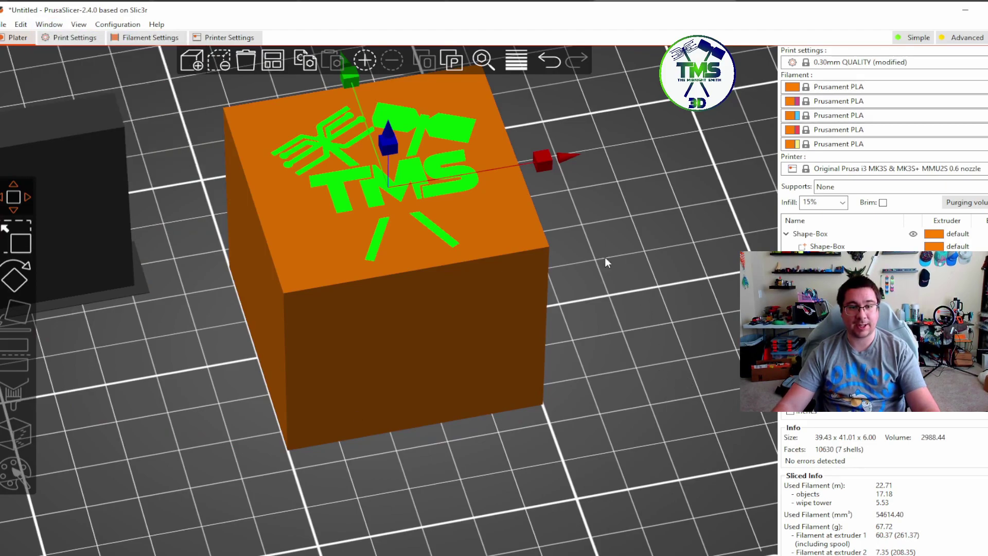
pyautogui.moveTo(580, 297); pyautogui.dragTo(619, 301)
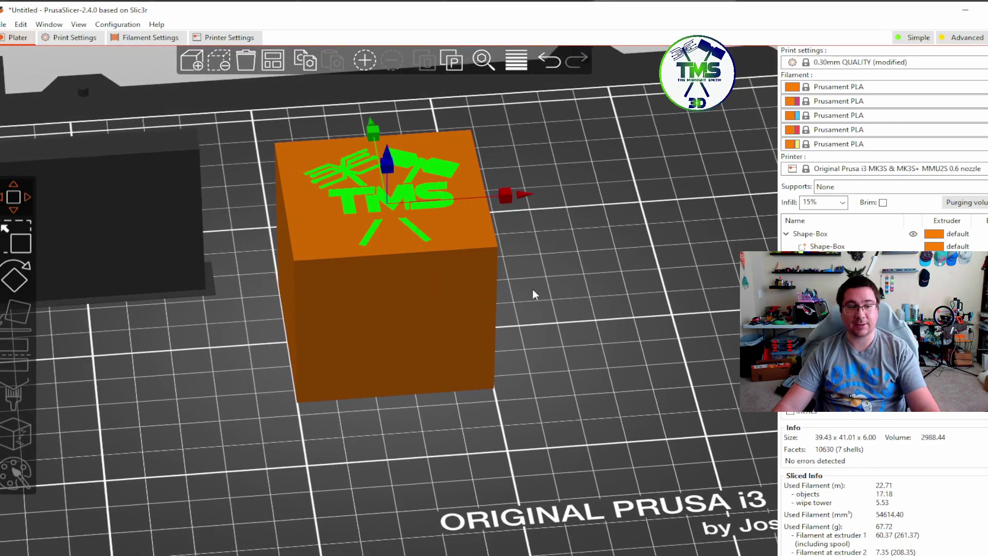
pyautogui.moveTo(666, 291); pyautogui.dragTo(664, 295)
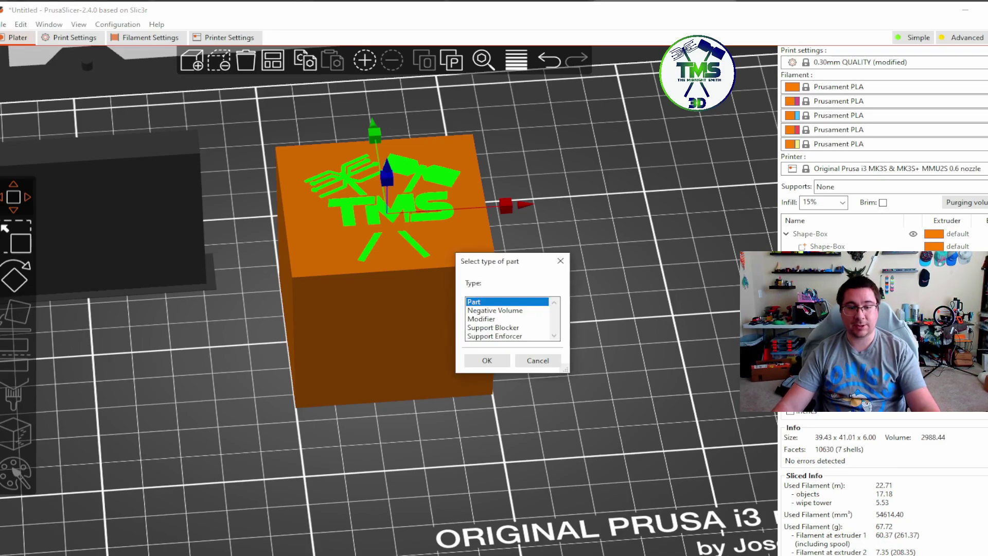
pyautogui.click(502, 311)
pyautogui.click(495, 361)
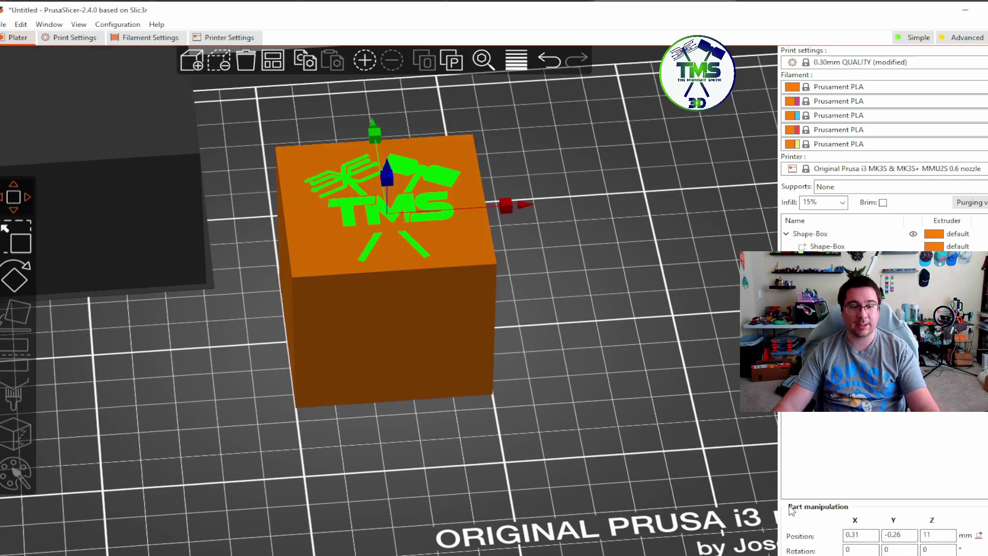
# - Inspect the new slice: logo recessed into the cube top, 1h38m, 45.61 g, no second colour
pyautogui.press('Tab')
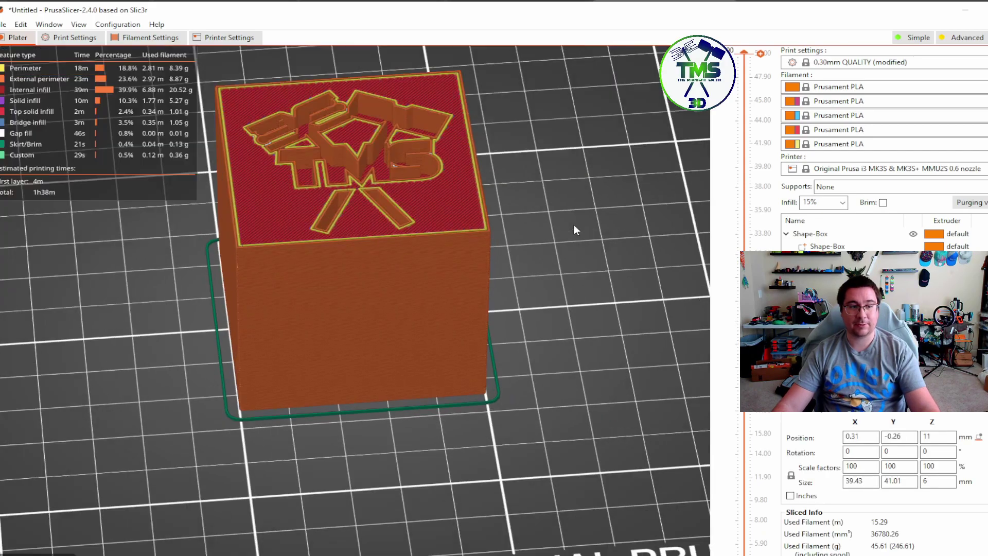
pyautogui.moveTo(576, 193)
pyautogui.mouseDown()
pyautogui.moveTo(571, 217)
pyautogui.moveTo(576, 208)
pyautogui.mouseUp()
pyautogui.moveTo(553, 240); pyautogui.dragTo(558, 244)
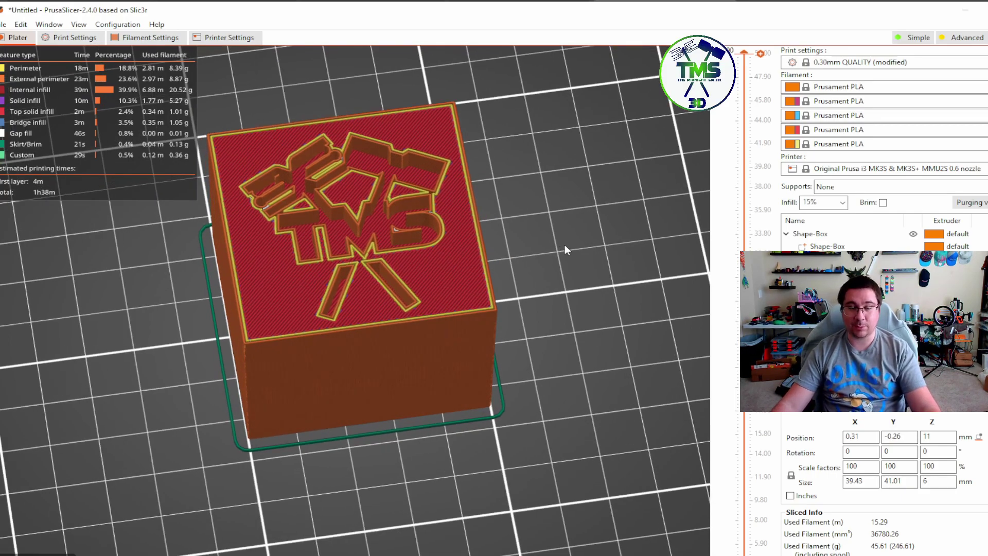